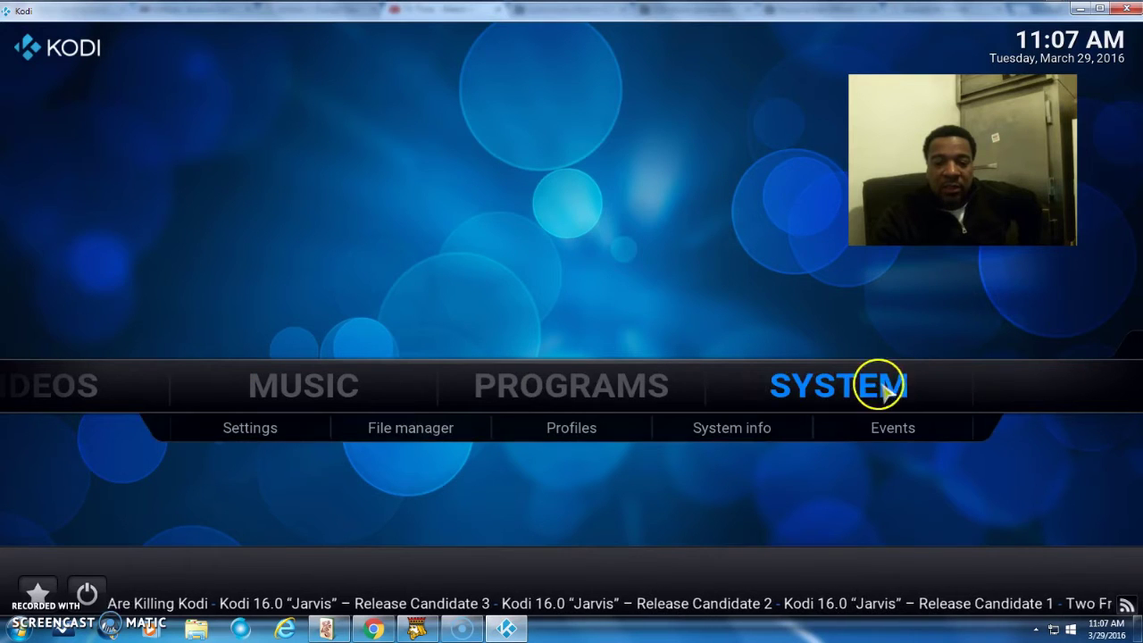
{"action": "left_click", "coordinate": [451, 431]}
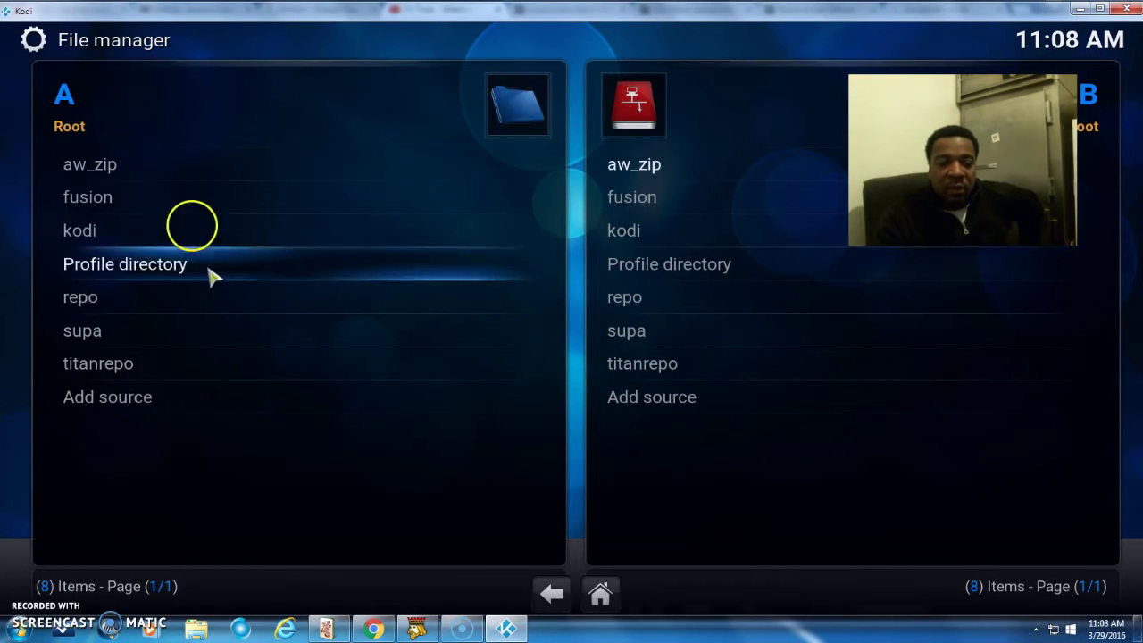
{"action": "left_click", "coordinate": [270, 418]}
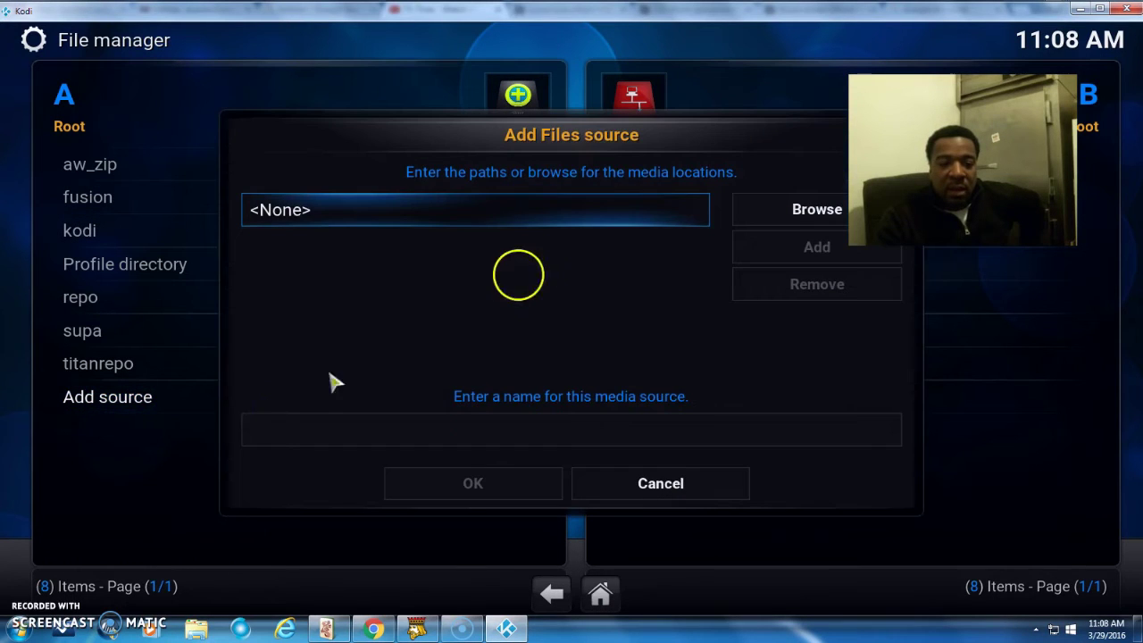
{"action": "left_click", "coordinate": [551, 212]}
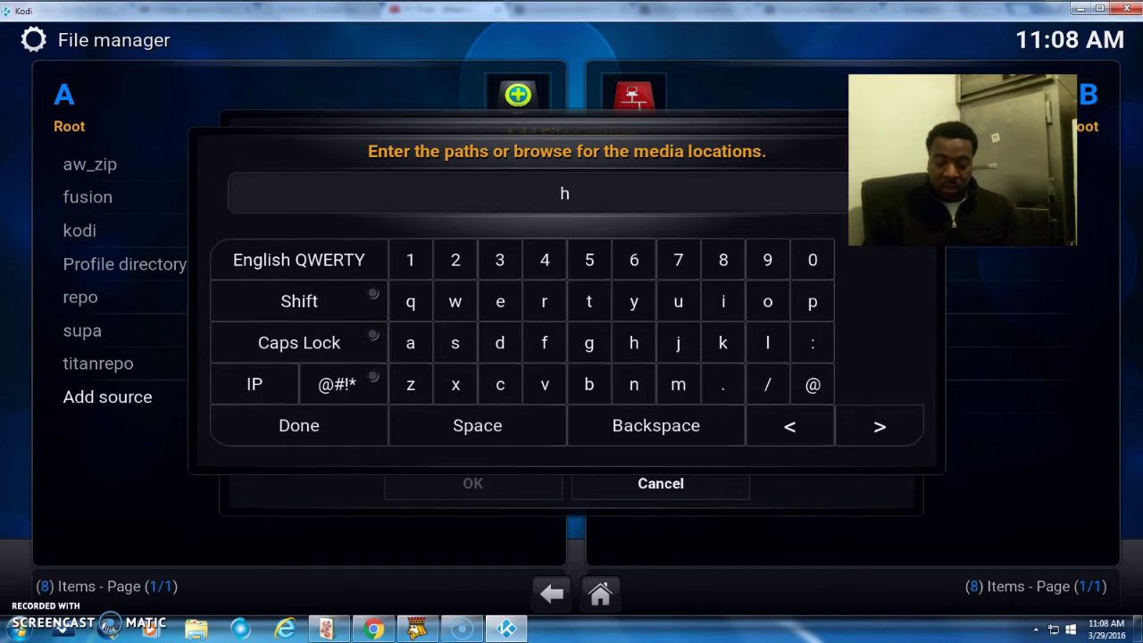
{"action": "key", "text": "Down"}
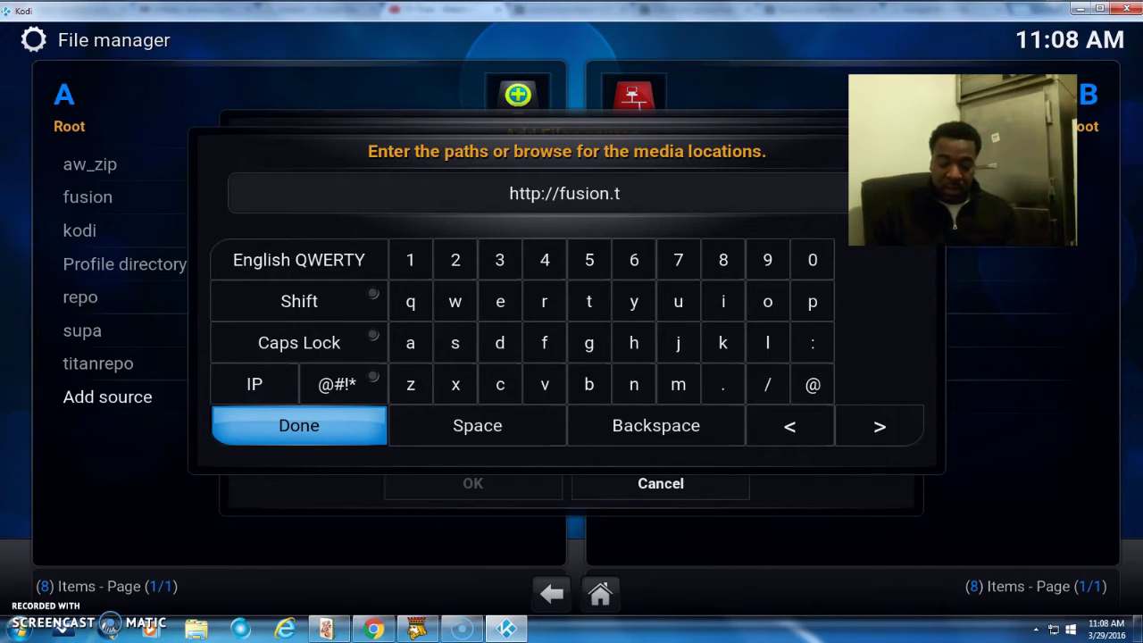
{"action": "type", "text": "ddon"}
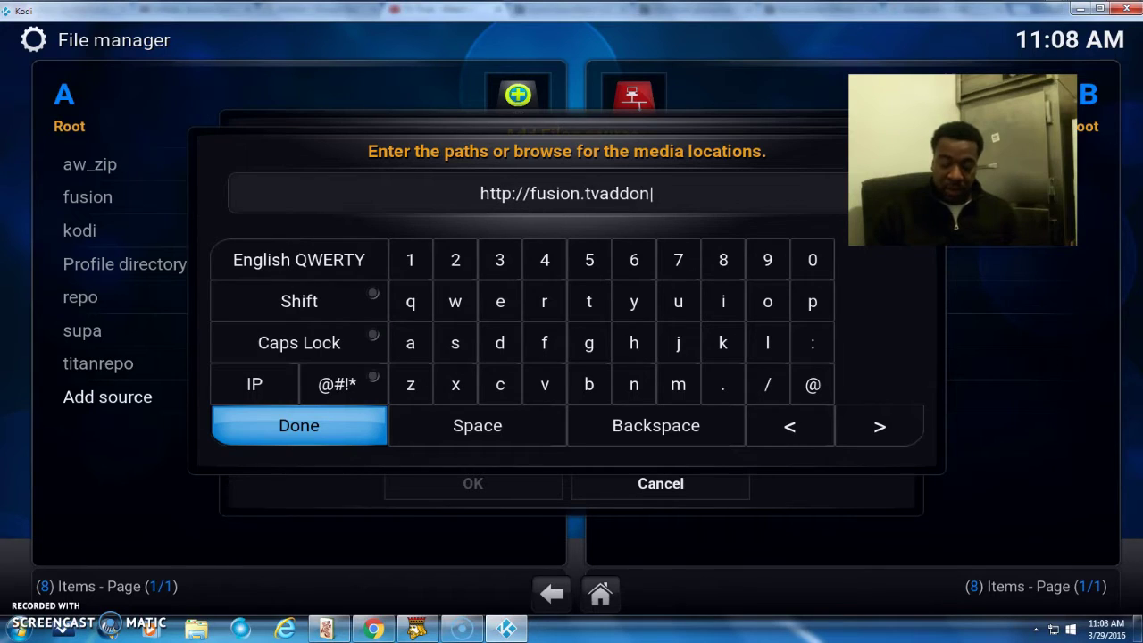
{"action": "type", "text": "s.ag"}
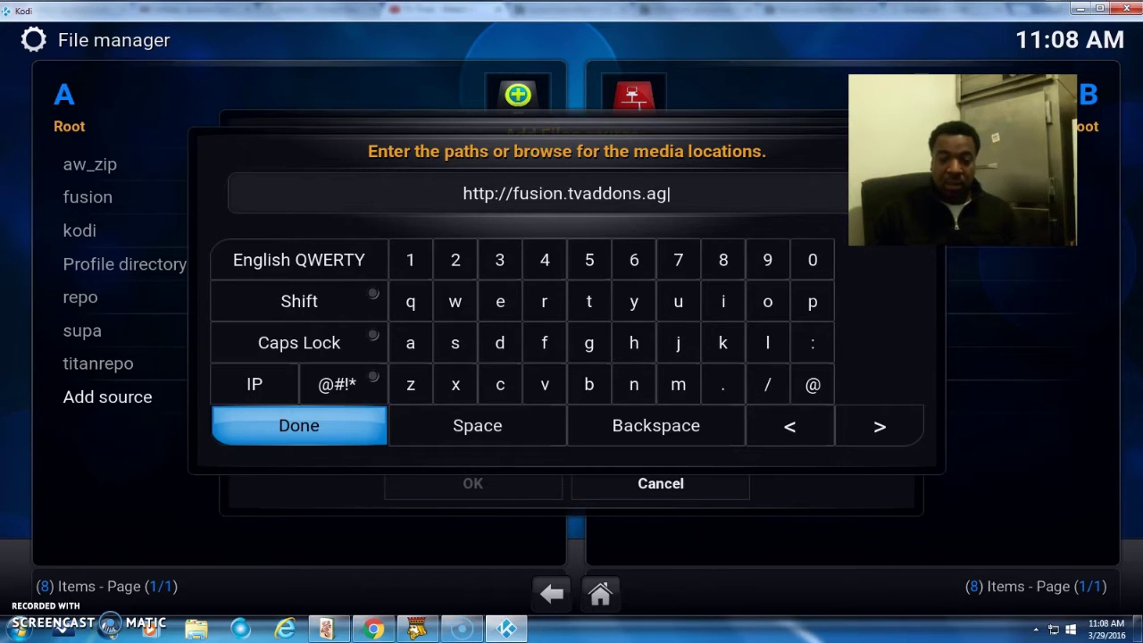
{"action": "type", "text": "\\"}
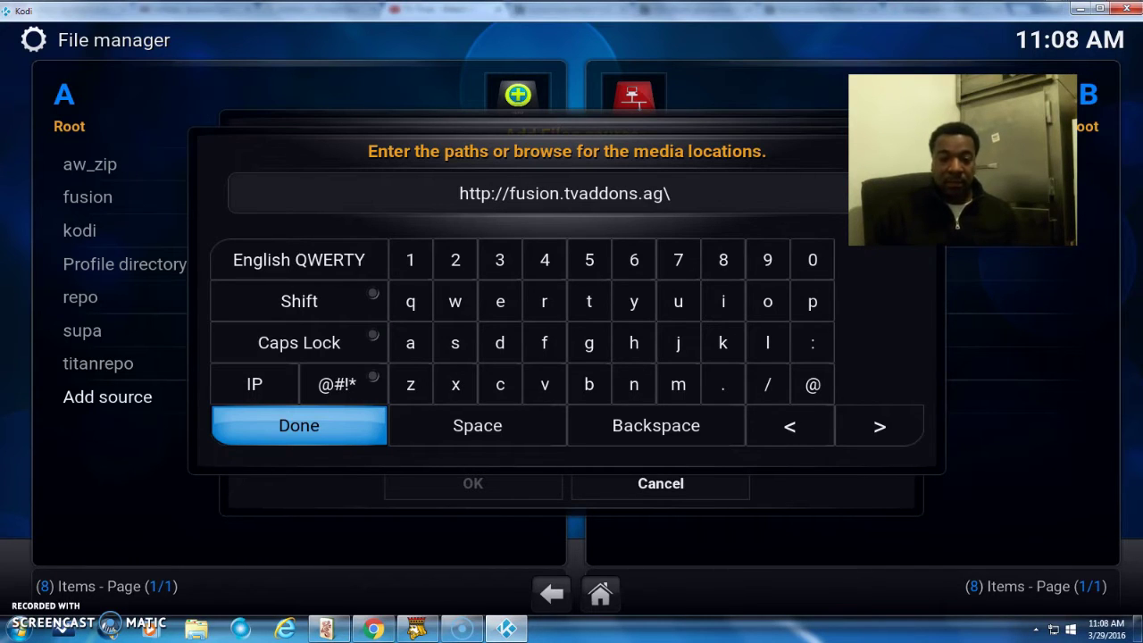
{"action": "key", "text": "BackSpace"}
{"action": "type", "text": "/"}
{"action": "key", "text": "Return"}
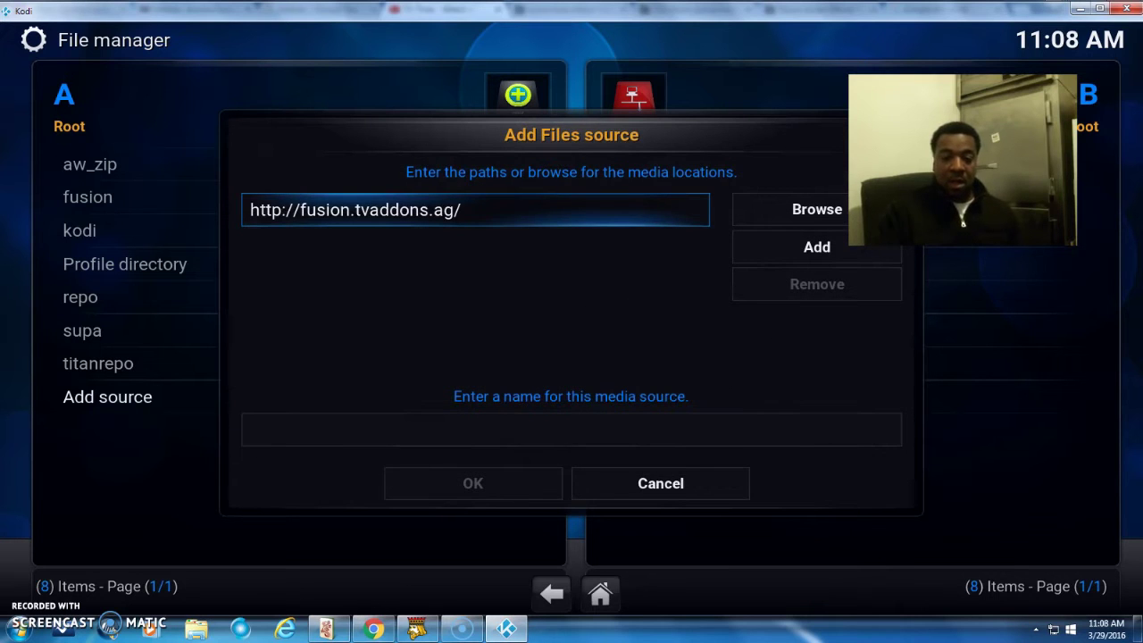
Name the new media source .fusion and save it
{"action": "left_click", "coordinate": [776, 420]}
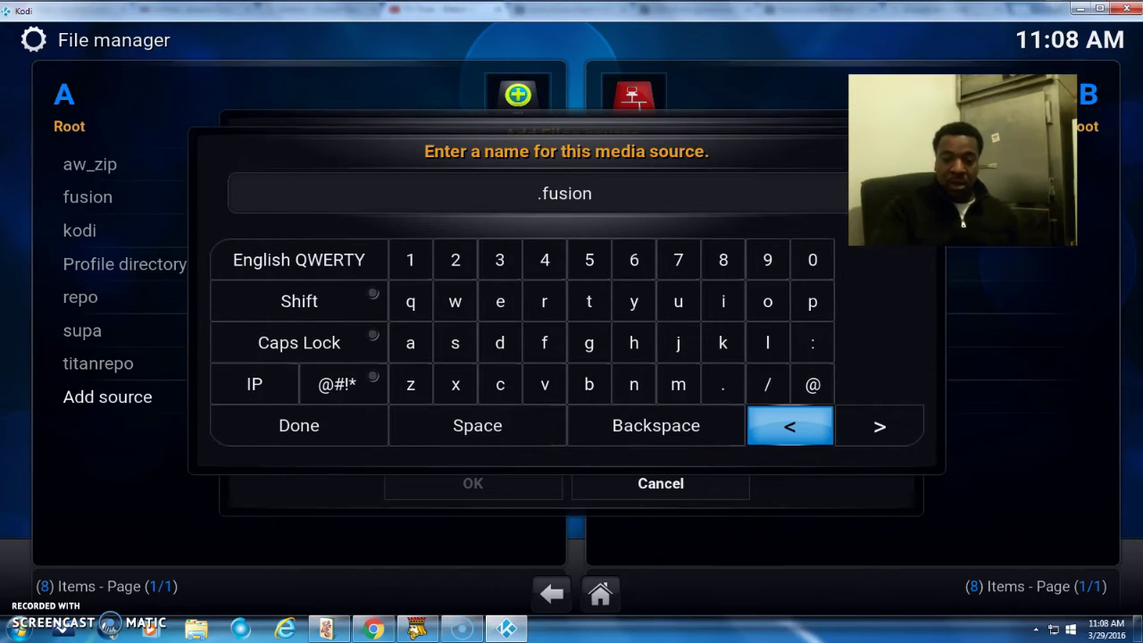
{"action": "left_click", "coordinate": [268, 424]}
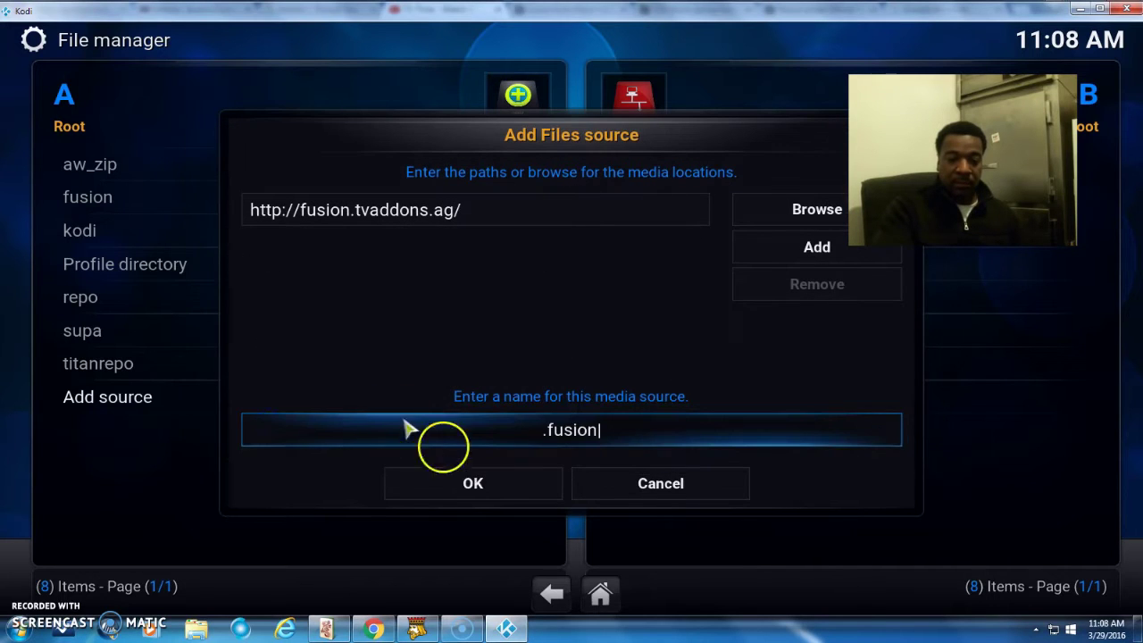
{"action": "left_click", "coordinate": [499, 497]}
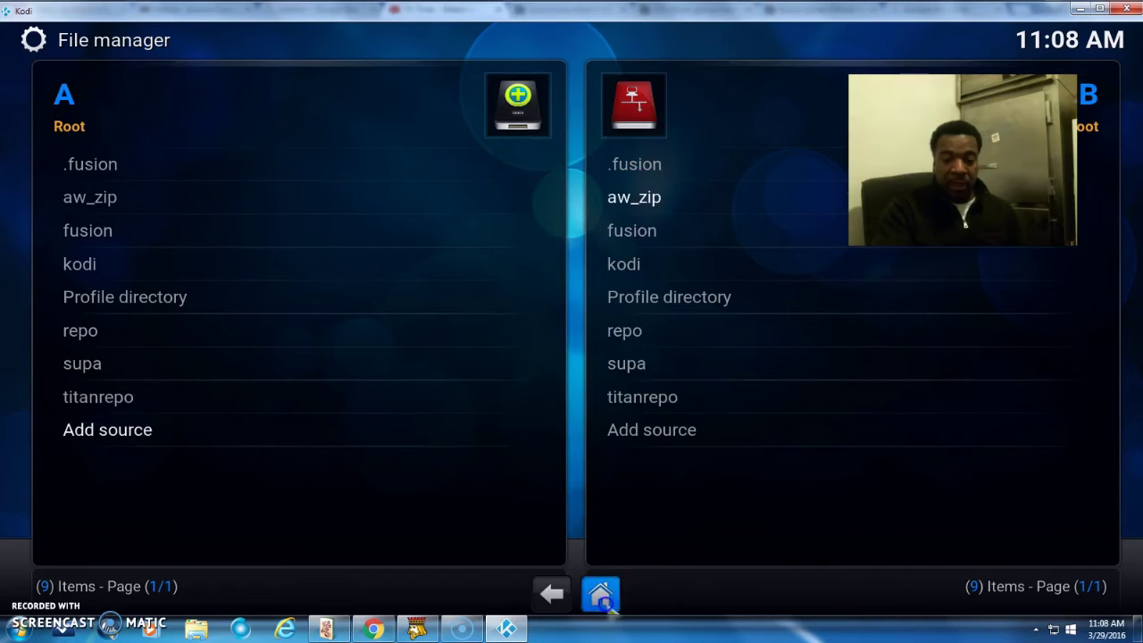
Leave the File manager and open the option for installing add-ons from a zip file in the system settings
{"action": "left_click", "coordinate": [600, 594]}
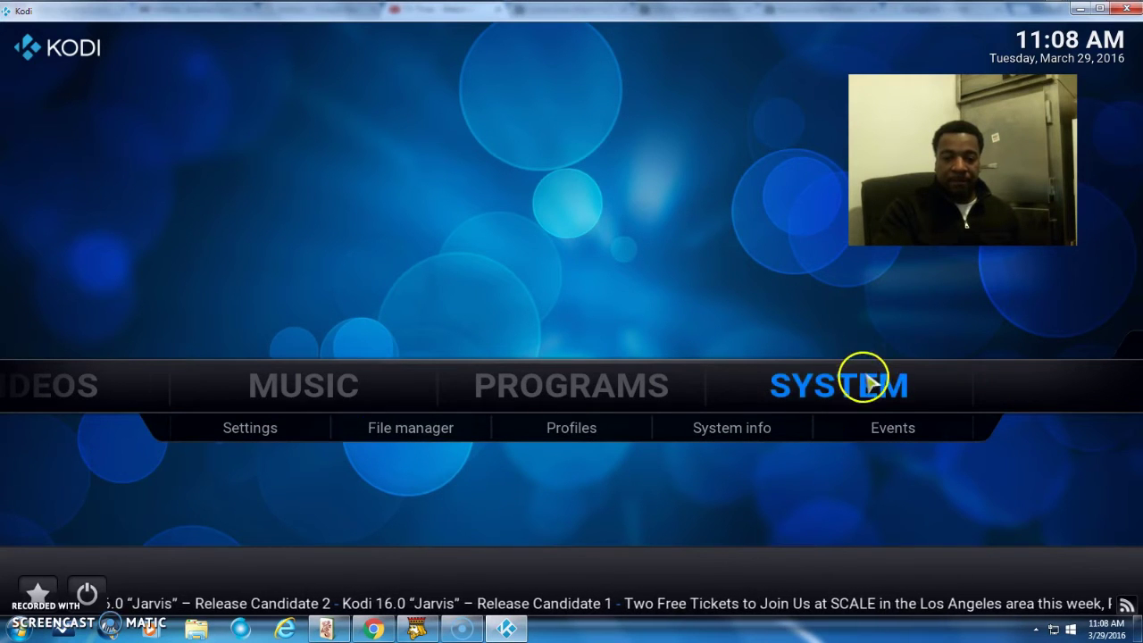
{"action": "left_click", "coordinate": [864, 384]}
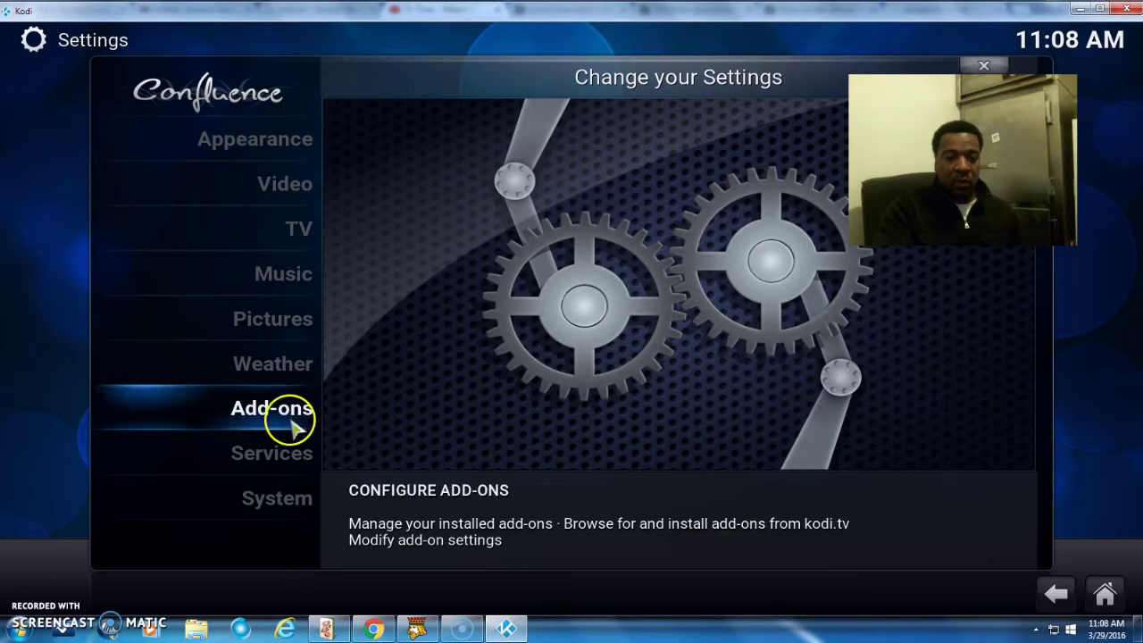
{"action": "left_click", "coordinate": [279, 421]}
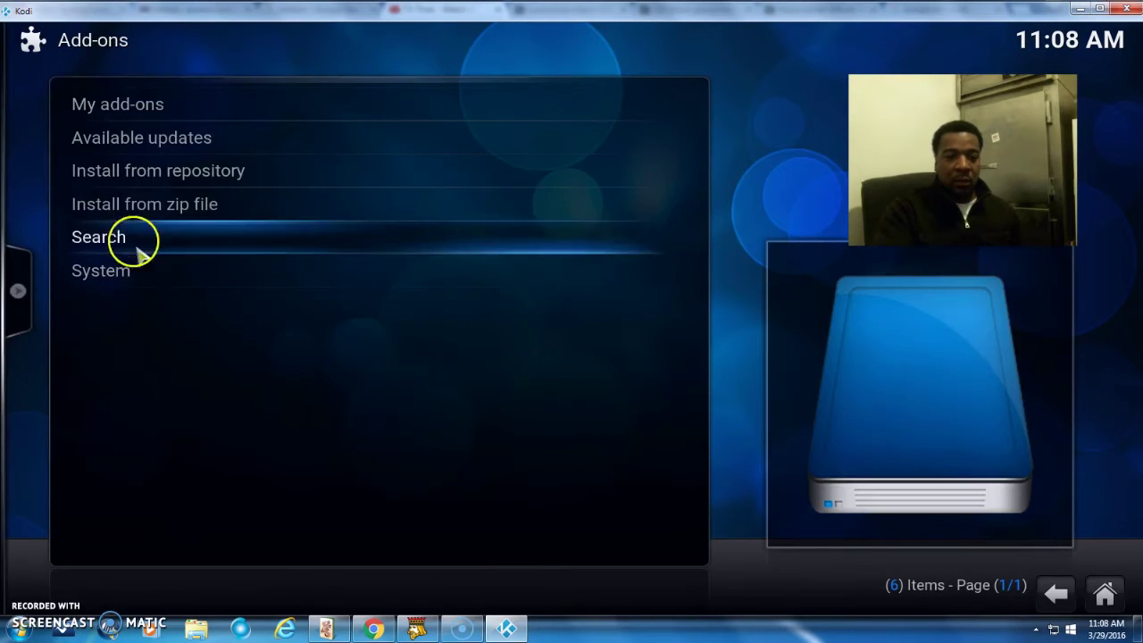
{"action": "left_click", "coordinate": [140, 223]}
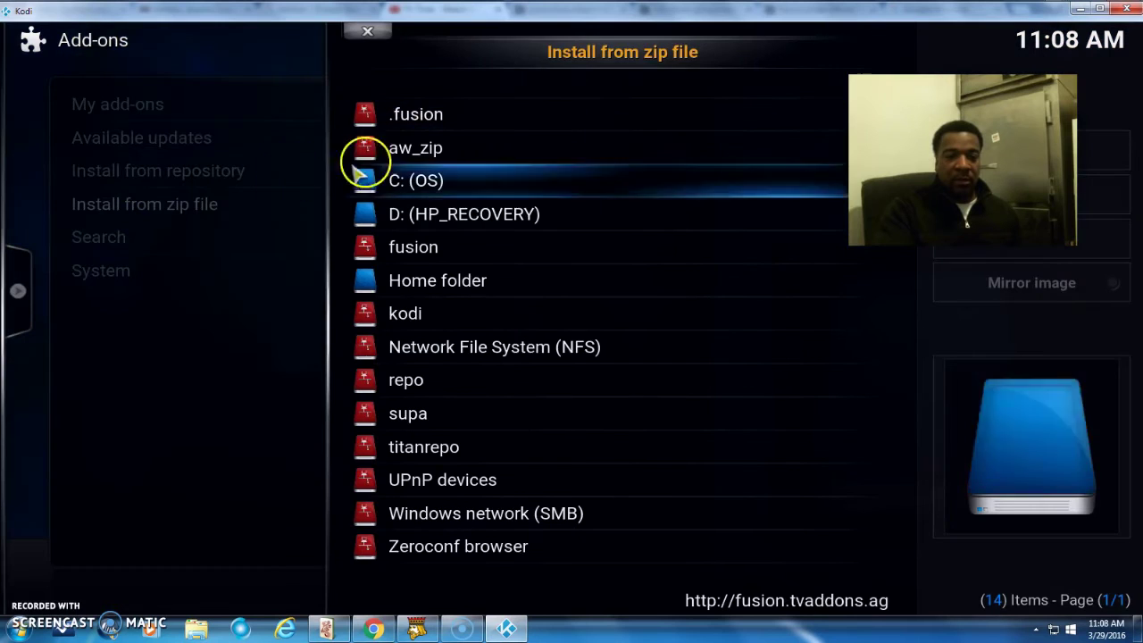
Install repository.xbmchub-1.0.6.zip from the english folder of xbmc-repos in the .fusion source
{"action": "left_click", "coordinate": [396, 116]}
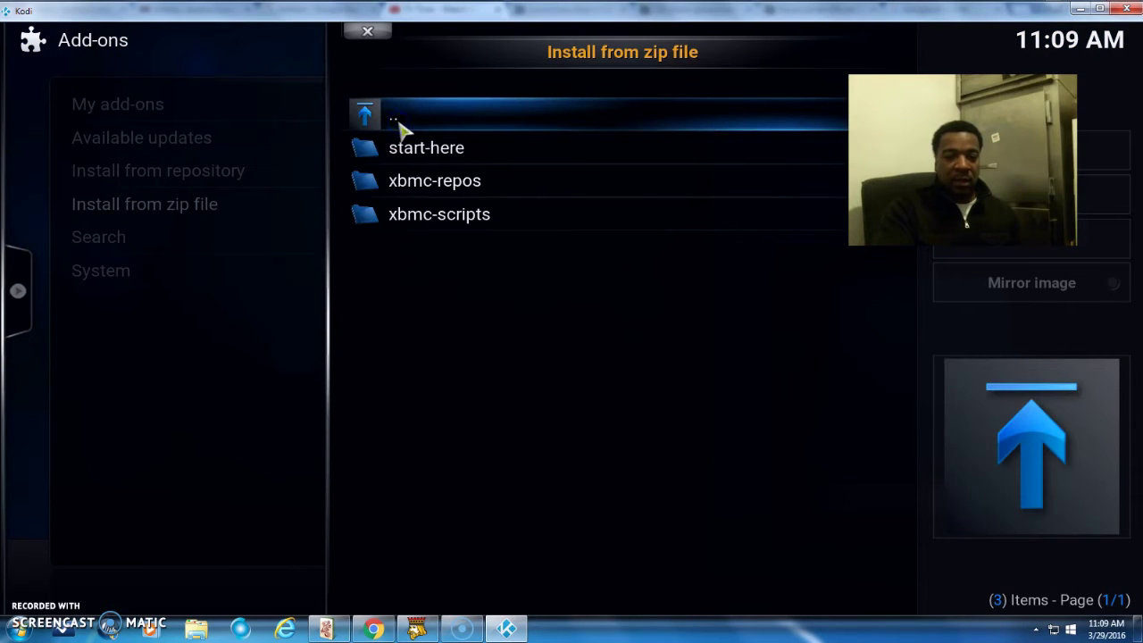
{"action": "left_click", "coordinate": [411, 197]}
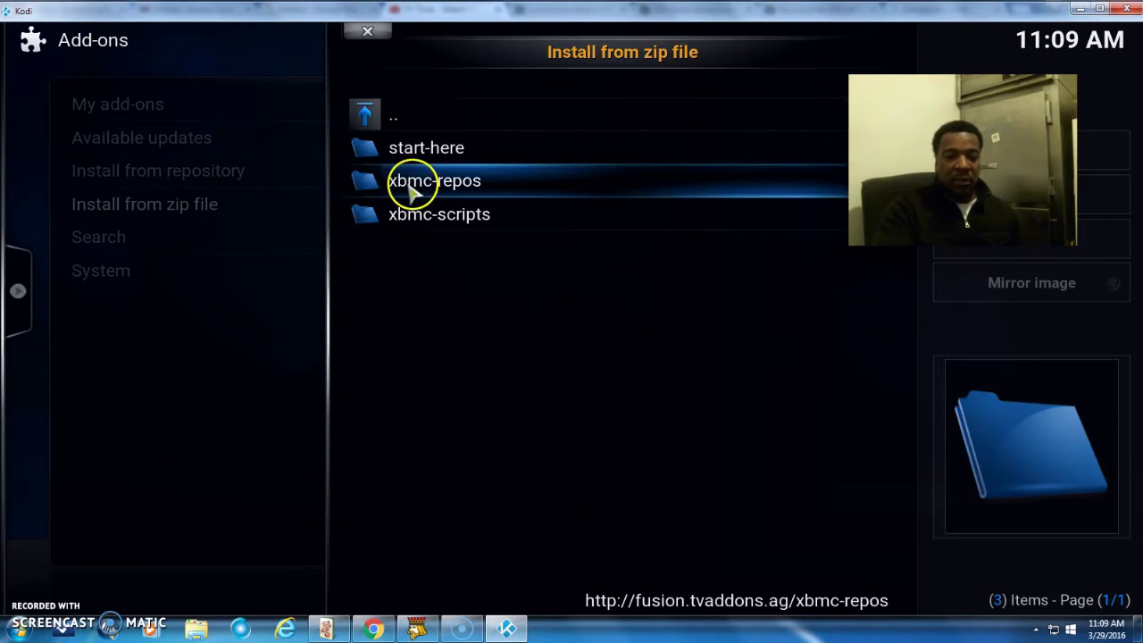
{"action": "left_click", "coordinate": [447, 194]}
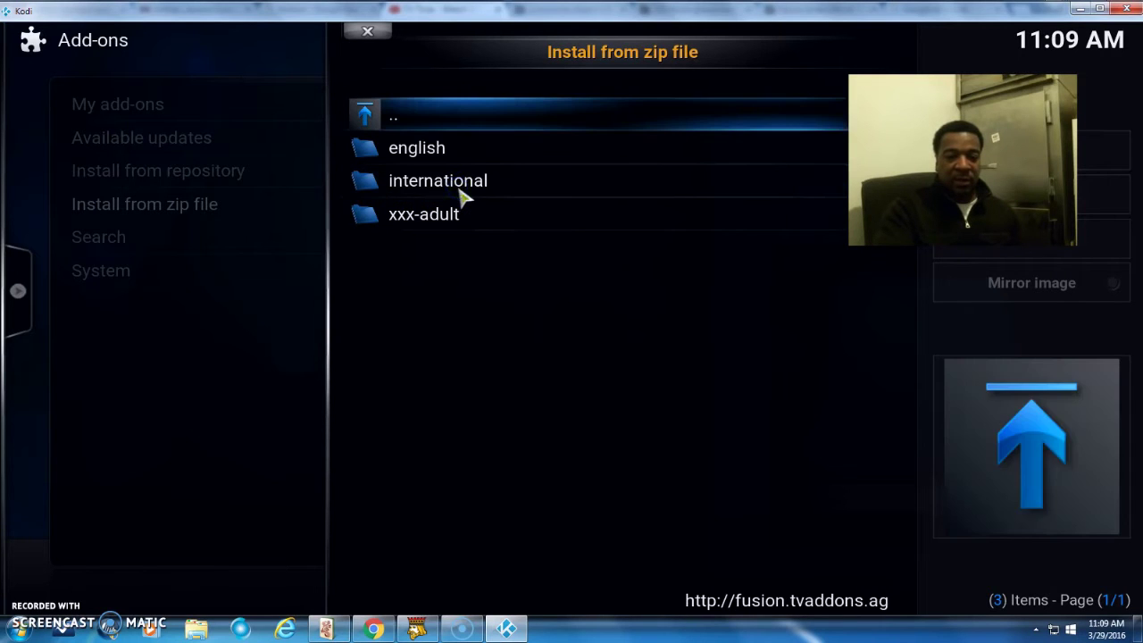
{"action": "left_click", "coordinate": [437, 154]}
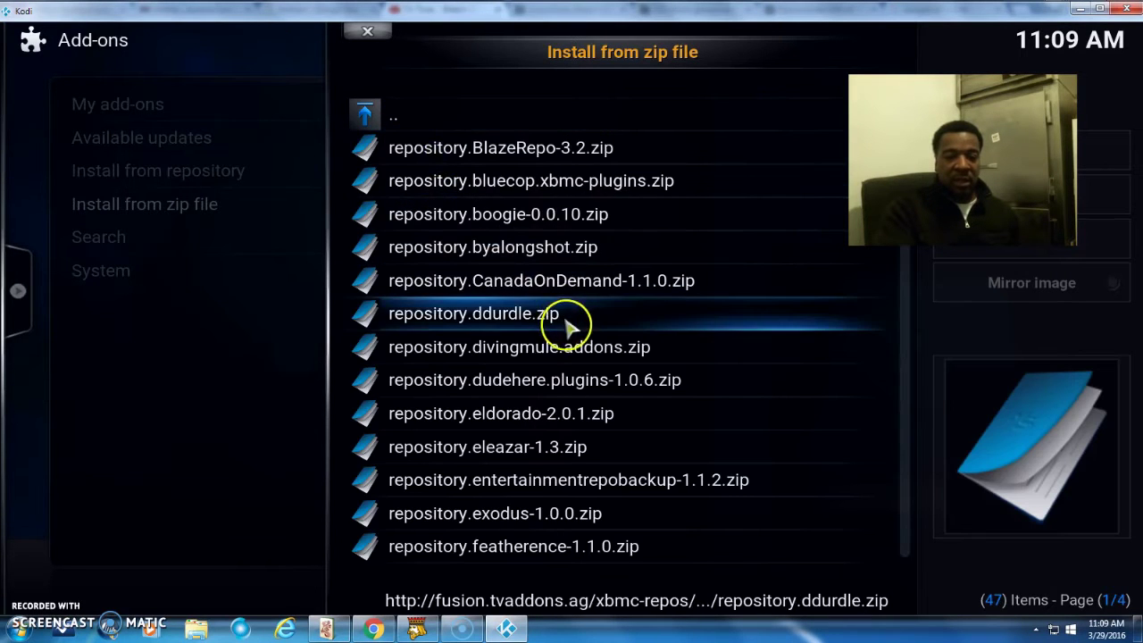
{"action": "scroll", "coordinate": [568, 339], "scroll_direction": "down", "scroll_amount": 1}
{"action": "scroll", "coordinate": [572, 348], "scroll_direction": "down", "scroll_amount": 11}
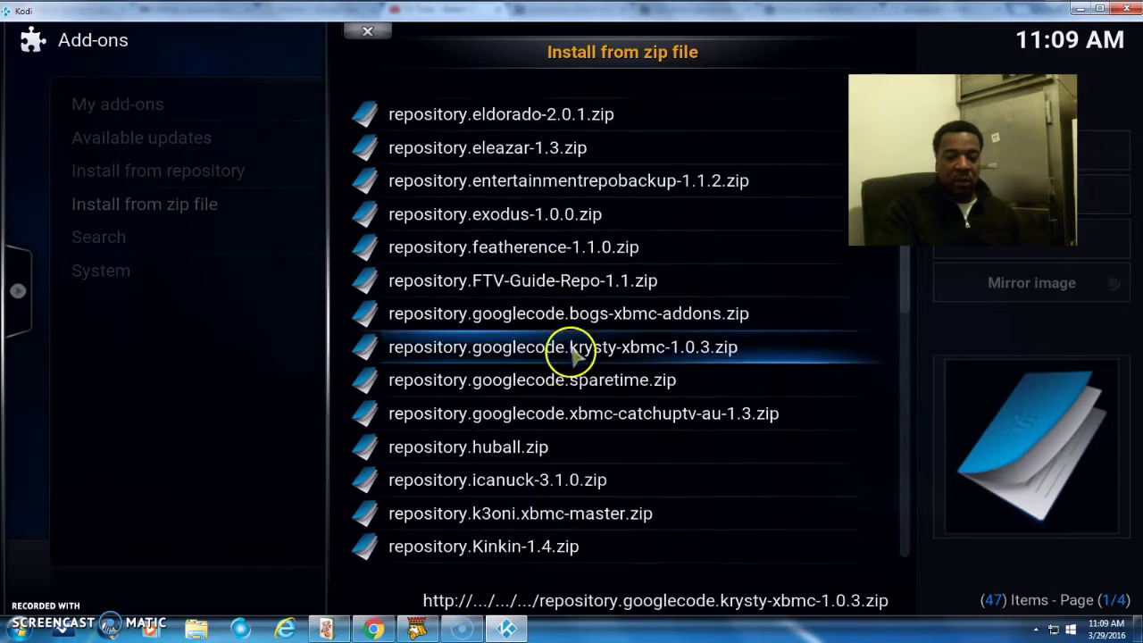
{"action": "scroll", "coordinate": [574, 362], "scroll_direction": "down", "scroll_amount": 14}
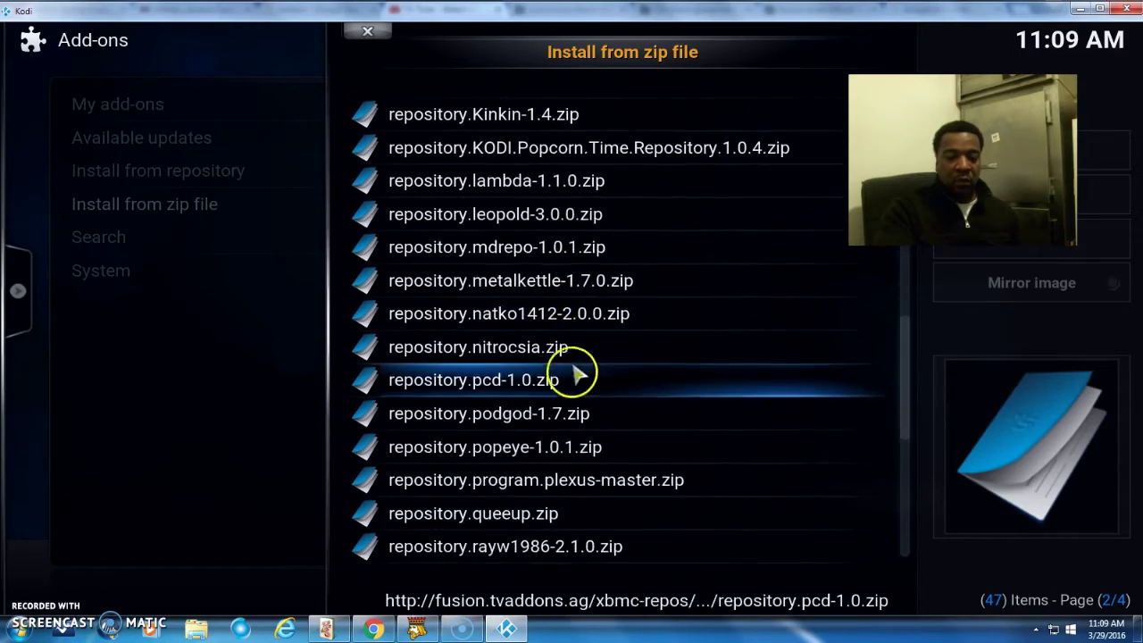
{"action": "scroll", "coordinate": [575, 382], "scroll_direction": "down", "scroll_amount": 8}
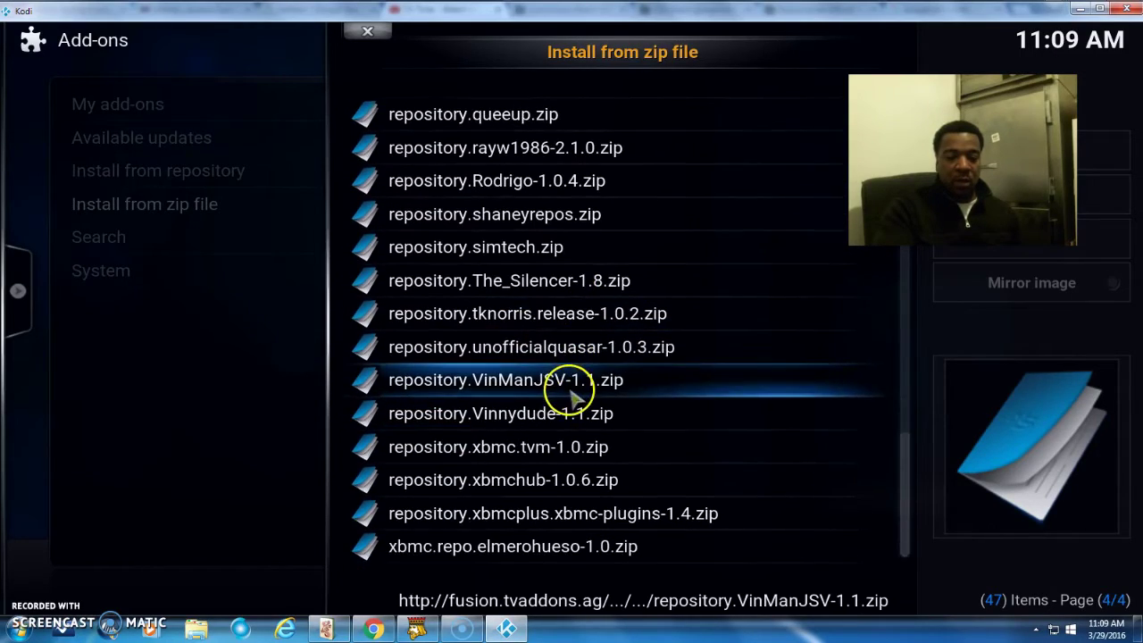
{"action": "left_click", "coordinate": [542, 490]}
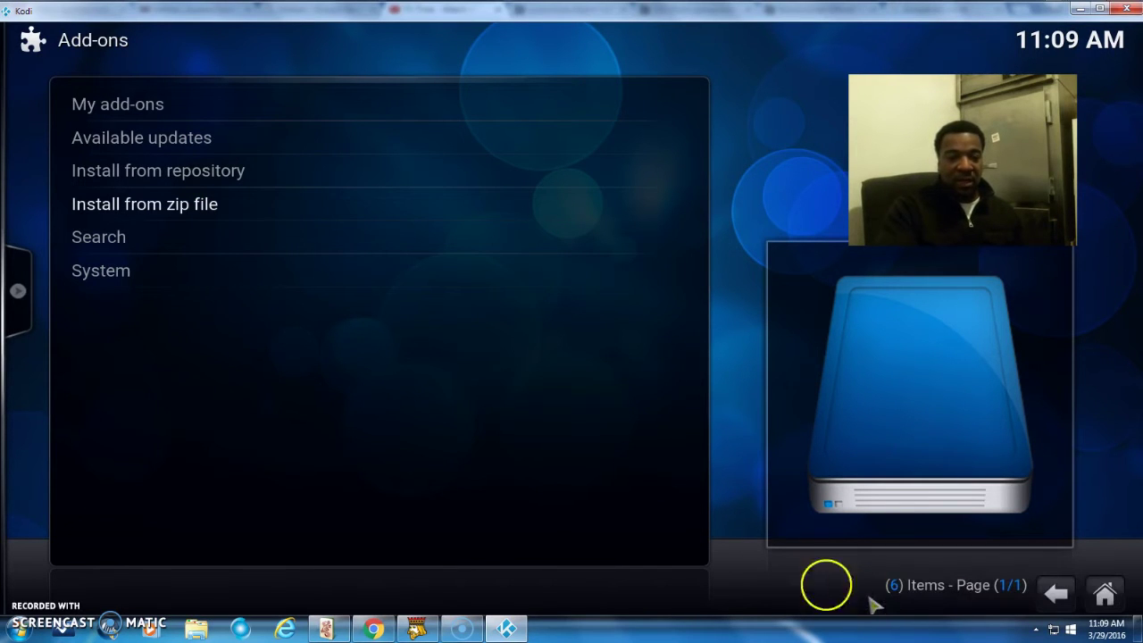
Open the video add-ons category of the TVADDONS.ag Addon Repository for installing from repository
{"action": "left_click", "coordinate": [104, 178]}
{"action": "scroll", "coordinate": [247, 348], "scroll_direction": "down", "scroll_amount": 5}
{"action": "scroll", "coordinate": [252, 360], "scroll_direction": "down", "scroll_amount": 4}
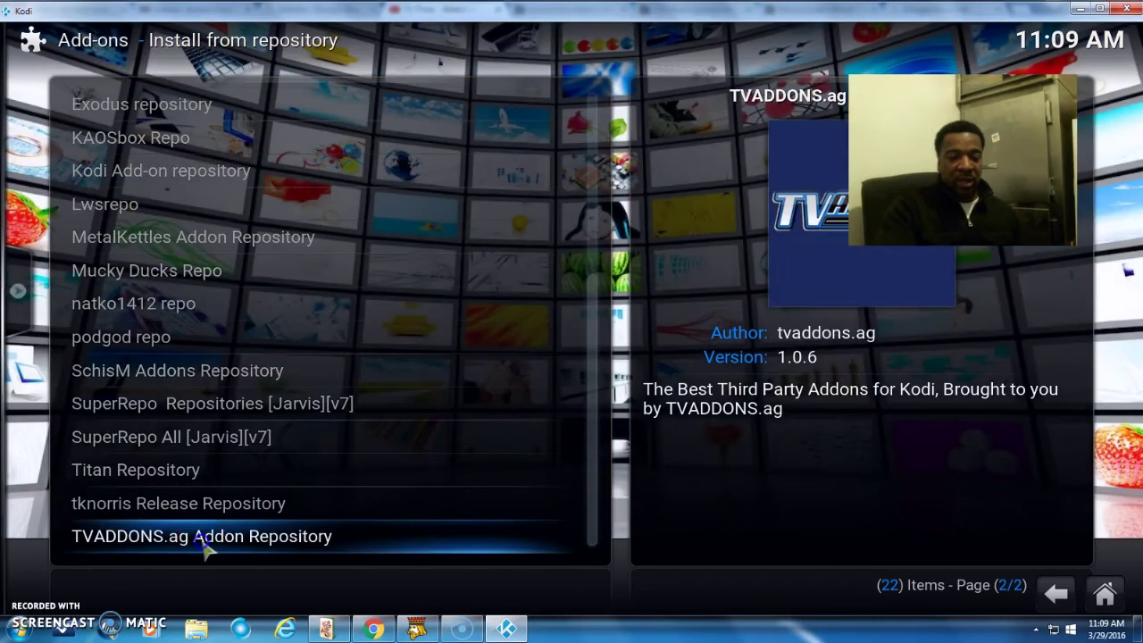
{"action": "left_click", "coordinate": [203, 547]}
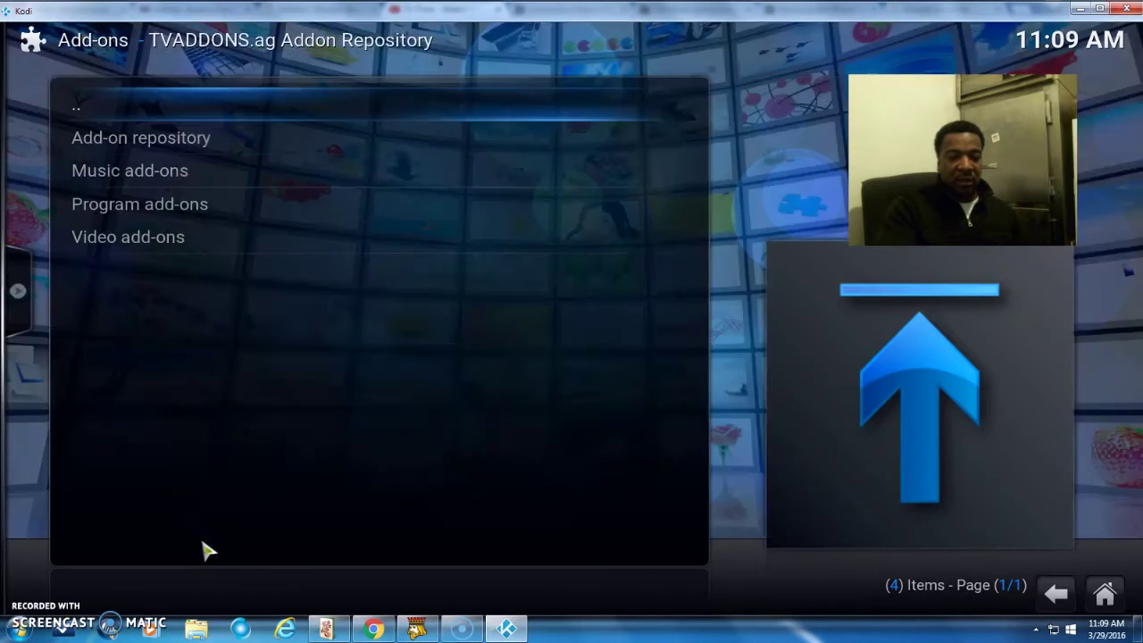
{"action": "left_click", "coordinate": [198, 251]}
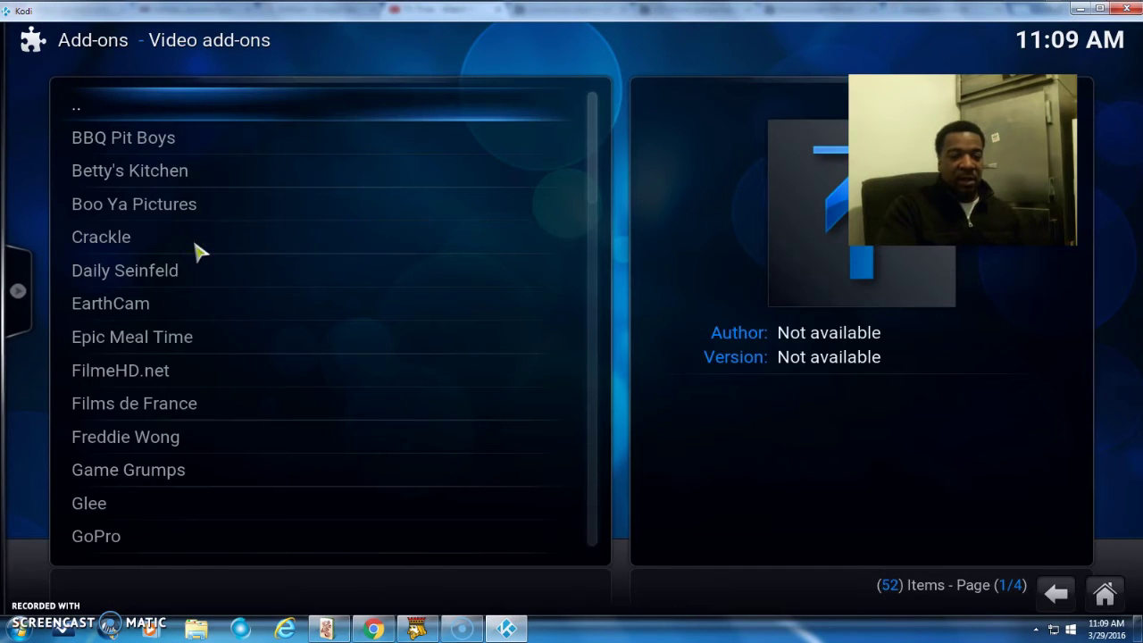
Find the TV Time add-on among the repository's video add-ons and install it
{"action": "scroll", "coordinate": [199, 253], "scroll_direction": "down", "scroll_amount": 12}
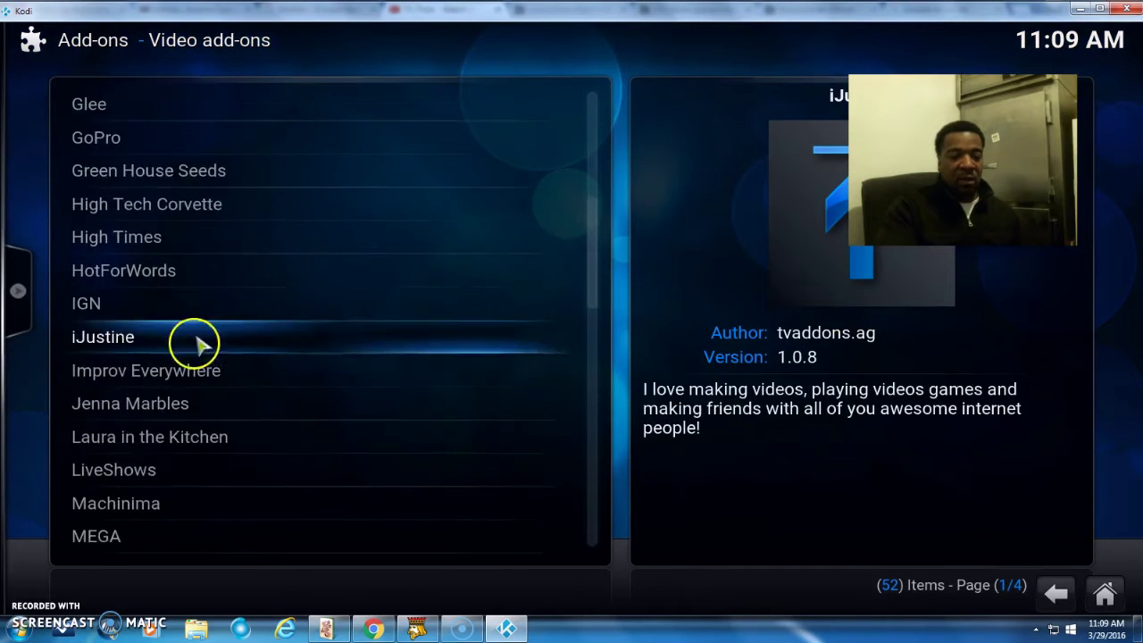
{"action": "scroll", "coordinate": [198, 348], "scroll_direction": "down", "scroll_amount": 13}
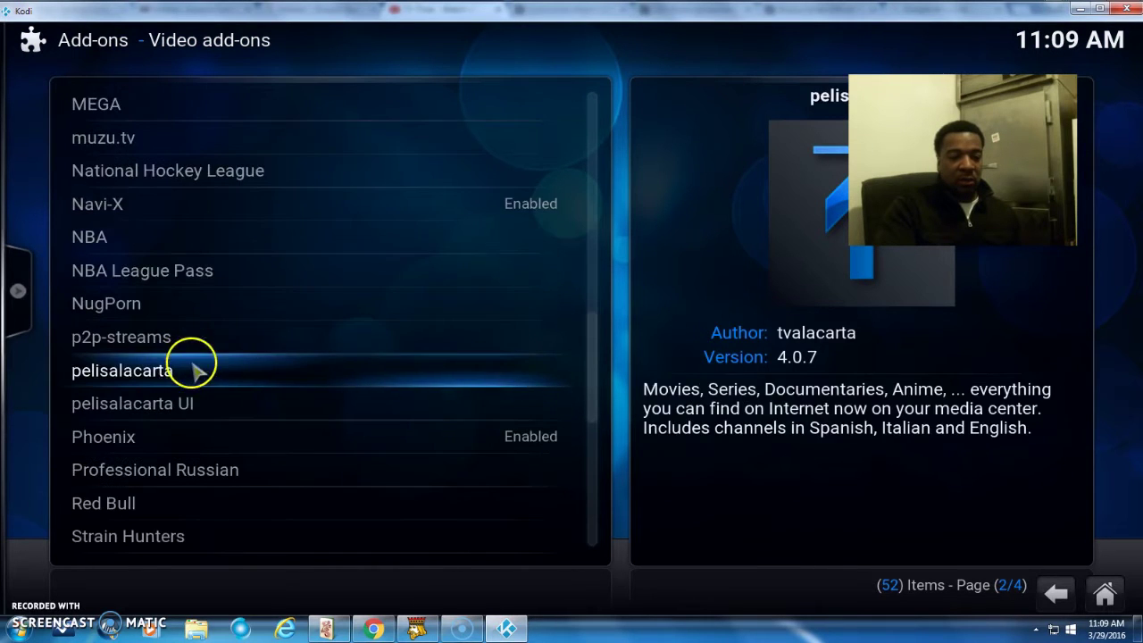
{"action": "scroll", "coordinate": [196, 369], "scroll_direction": "down", "scroll_amount": 7}
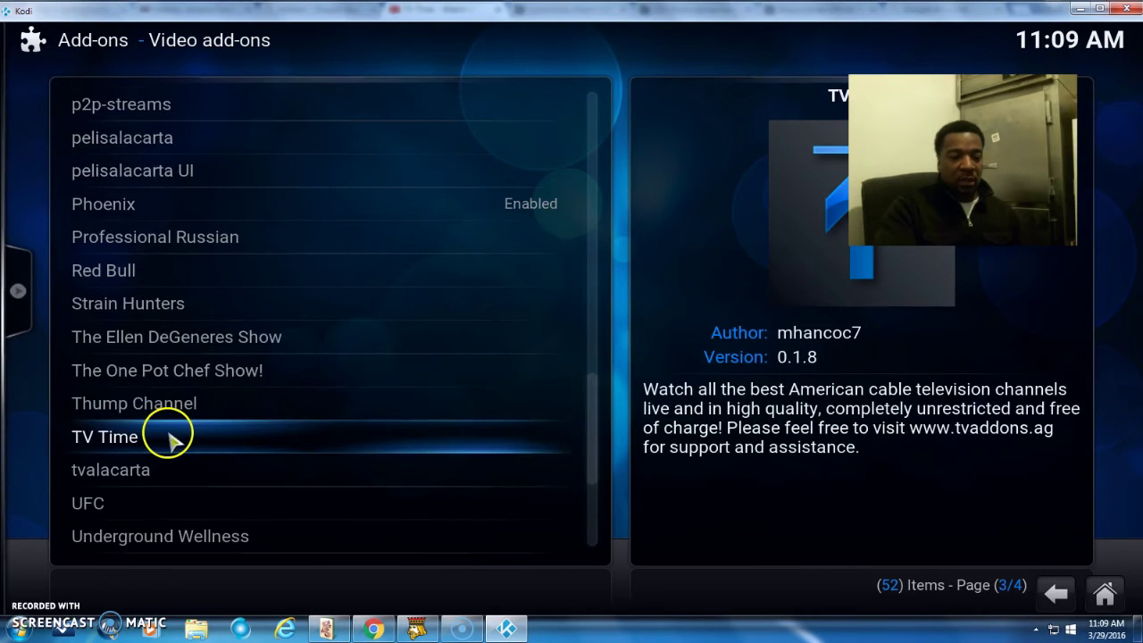
{"action": "left_click", "coordinate": [170, 437]}
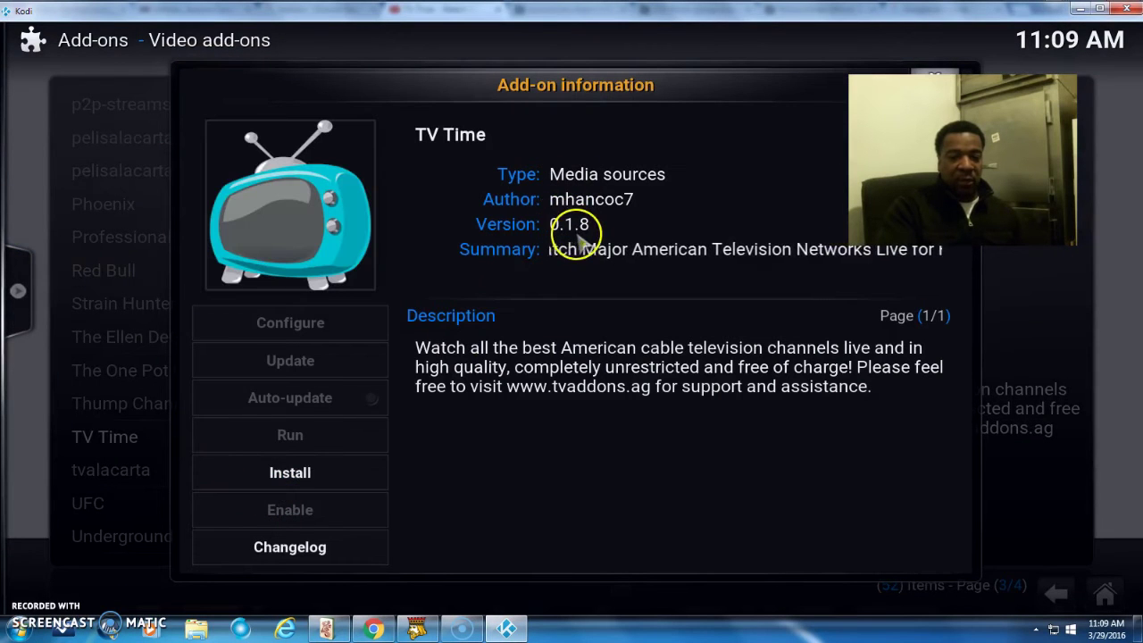
{"action": "left_click", "coordinate": [326, 474]}
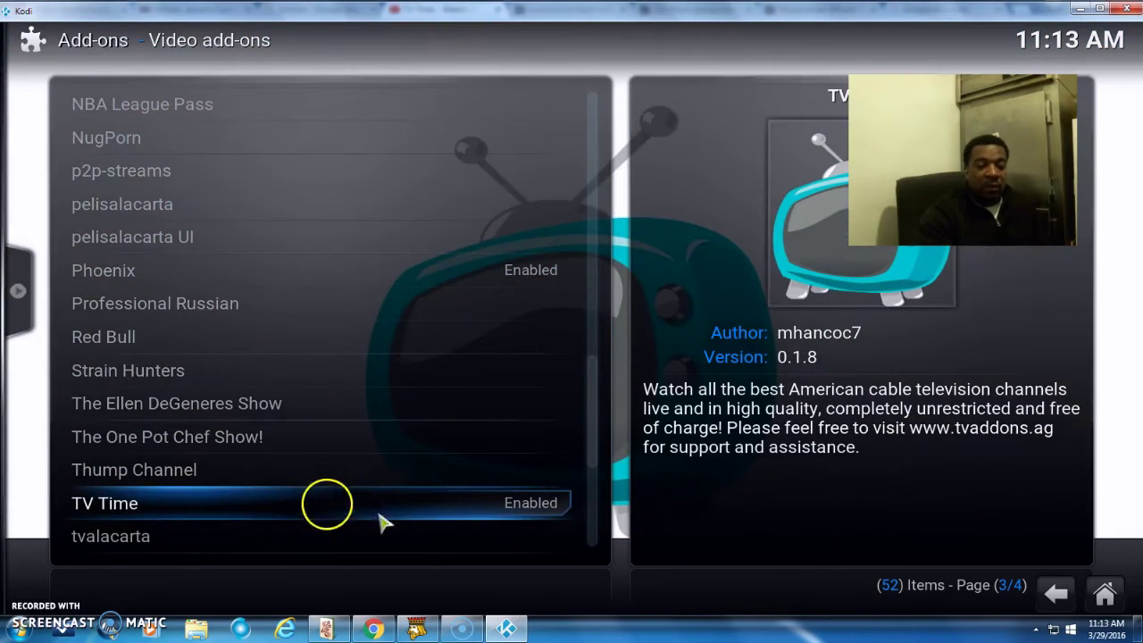
Open the installed TV Time add-on and look through its list of channels
{"action": "left_click", "coordinate": [128, 508]}
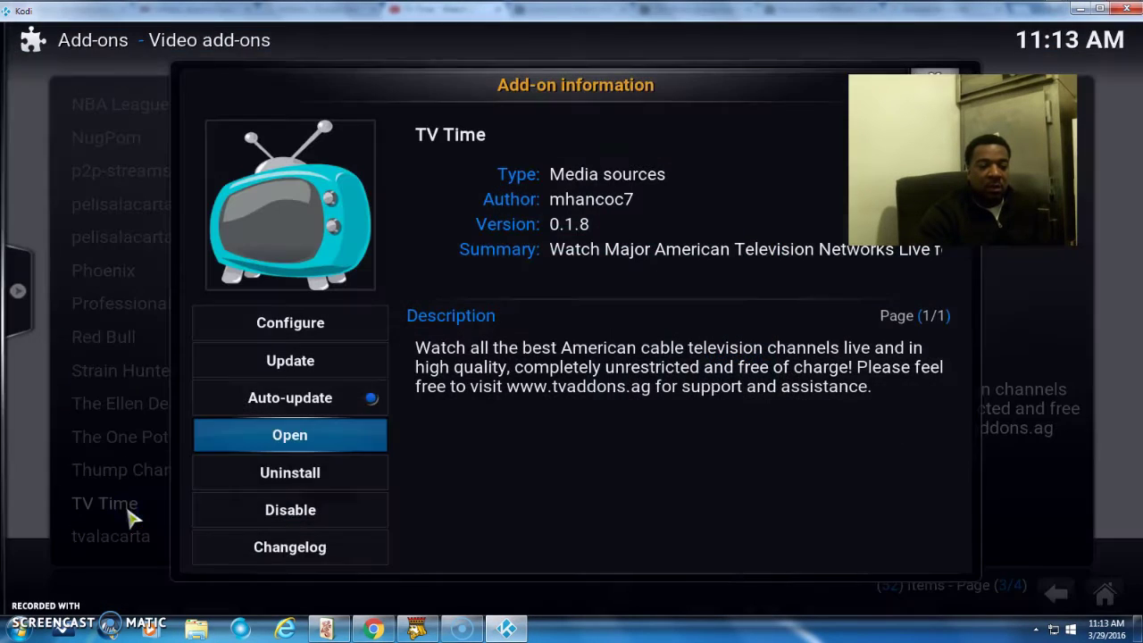
{"action": "left_click", "coordinate": [290, 436]}
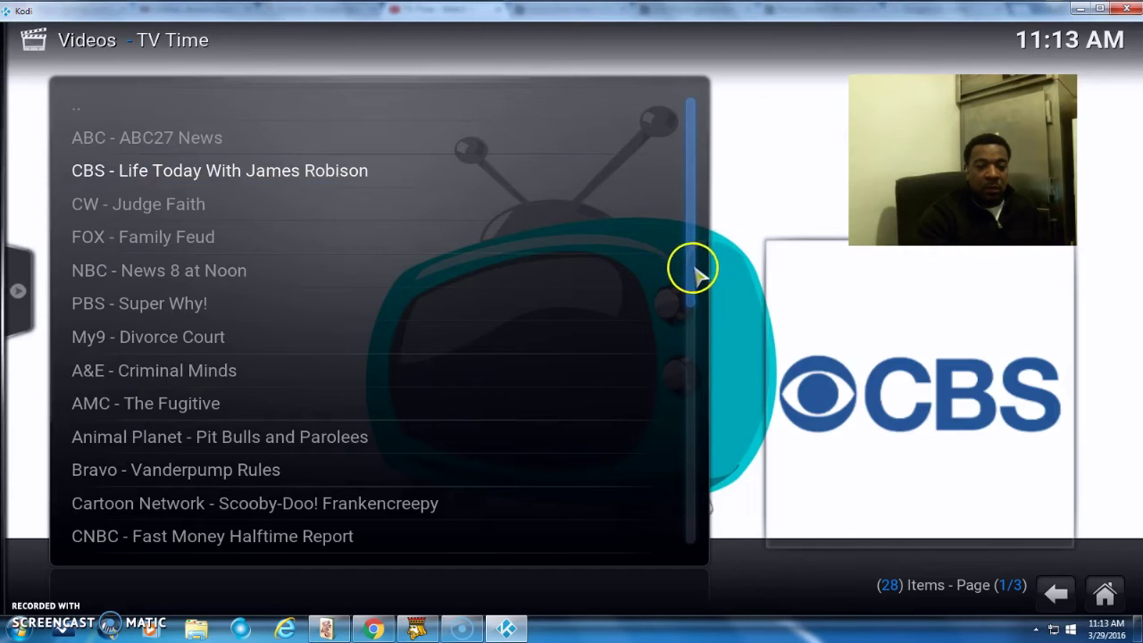
{"action": "left_click_drag", "start_coordinate": [695, 277], "coordinate": [688, 140]}
Leave the TV Time channel list and go back to the list of video add-ons
{"action": "left_click", "coordinate": [289, 110]}
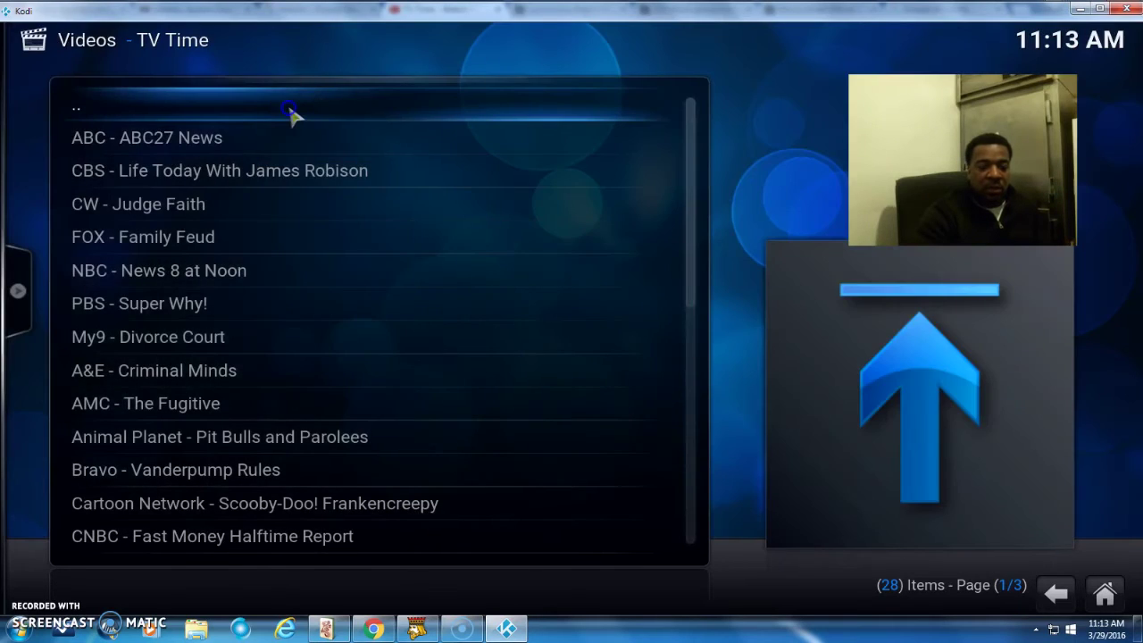
{"action": "left_click", "coordinate": [286, 173]}
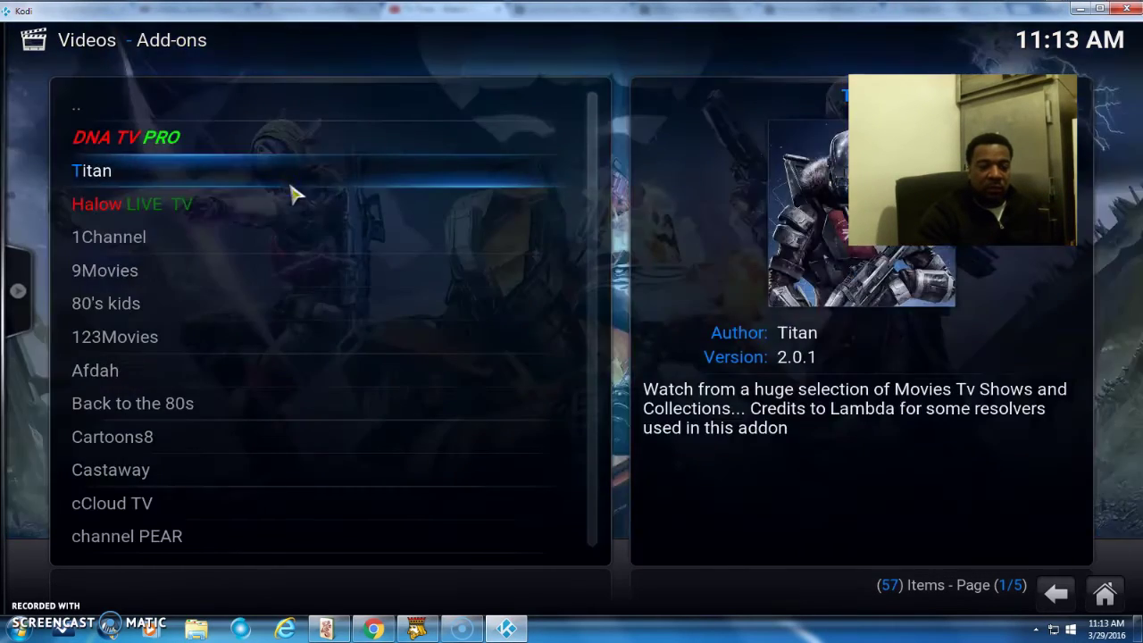
Find TV Time in the list of installed video add-ons and open its channel list
{"action": "scroll", "coordinate": [255, 446], "scroll_direction": "down", "scroll_amount": 13}
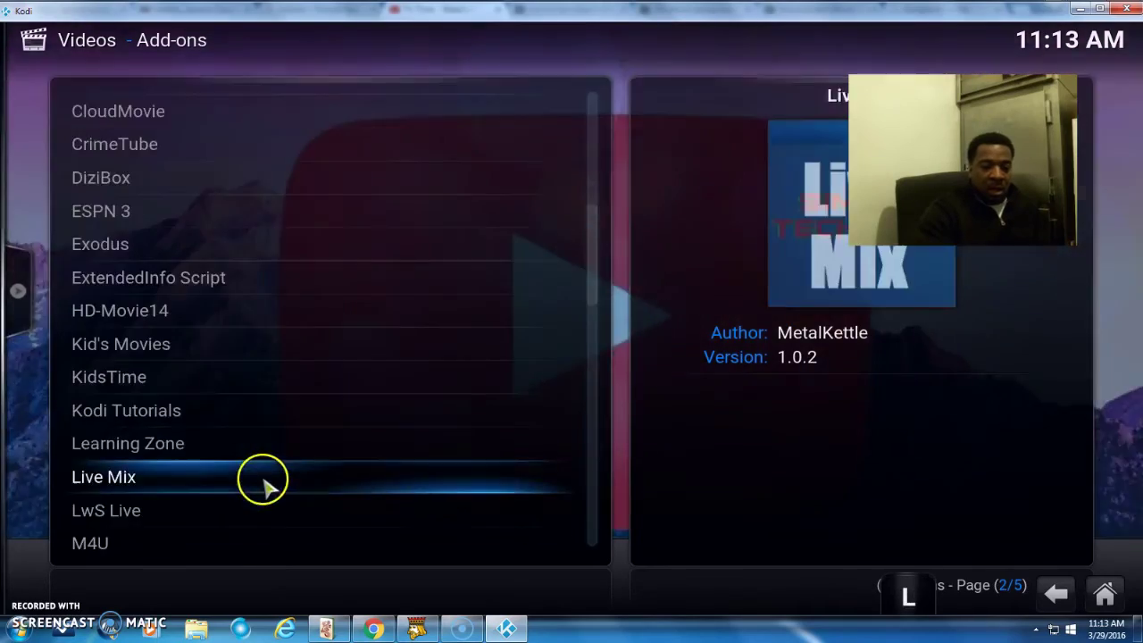
{"action": "scroll", "coordinate": [261, 482], "scroll_direction": "down", "scroll_amount": 14}
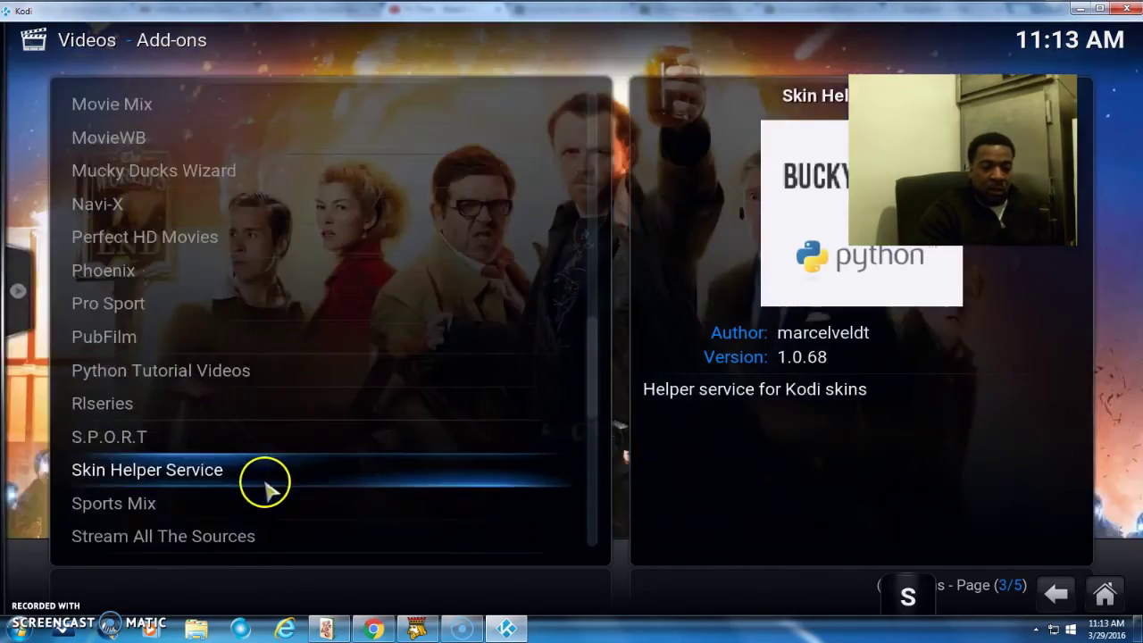
{"action": "scroll", "coordinate": [264, 482], "scroll_direction": "down", "scroll_amount": 10}
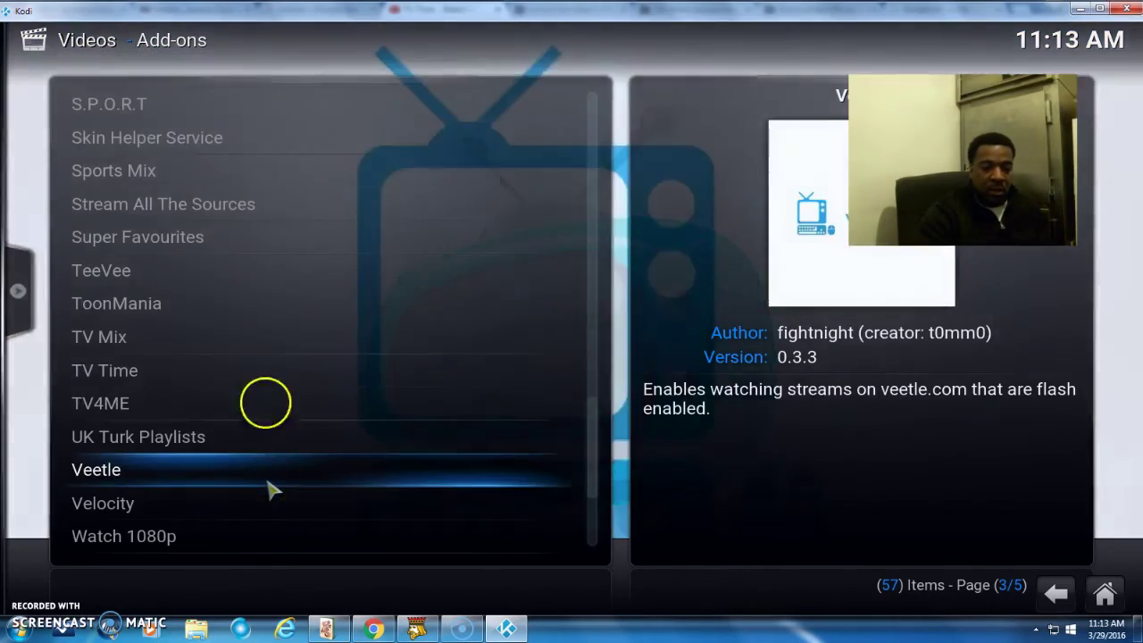
{"action": "left_click", "coordinate": [234, 371]}
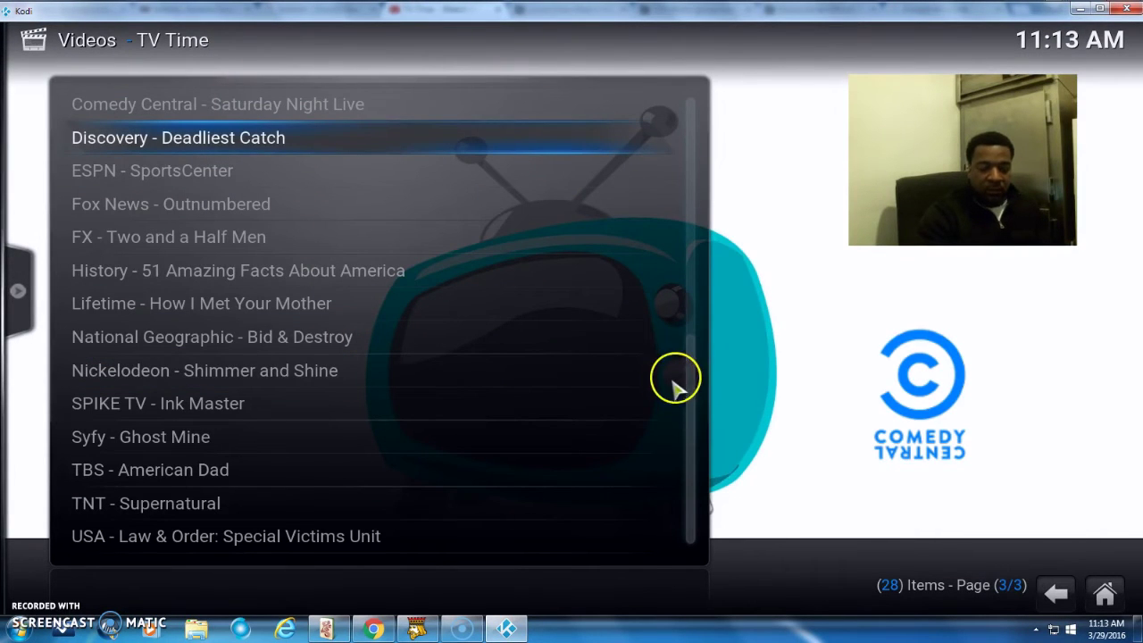
Return from the channel list to the repository's video add-ons, check TV Time's stream quality setting and accept the settings
{"action": "key", "text": "BackSpace"}
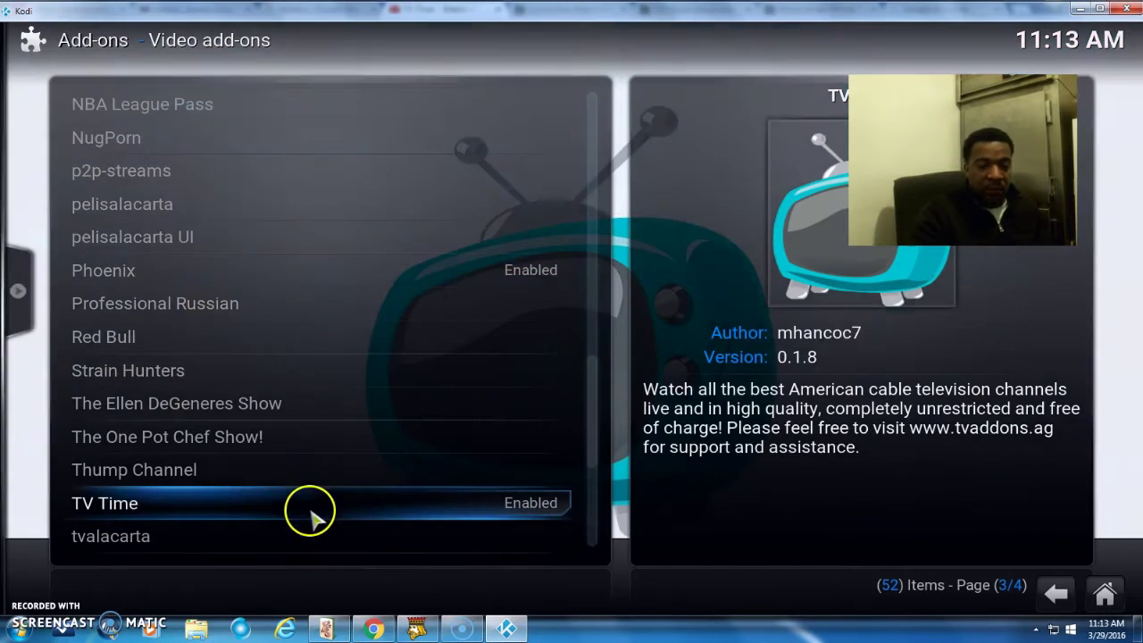
{"action": "left_click", "coordinate": [309, 512]}
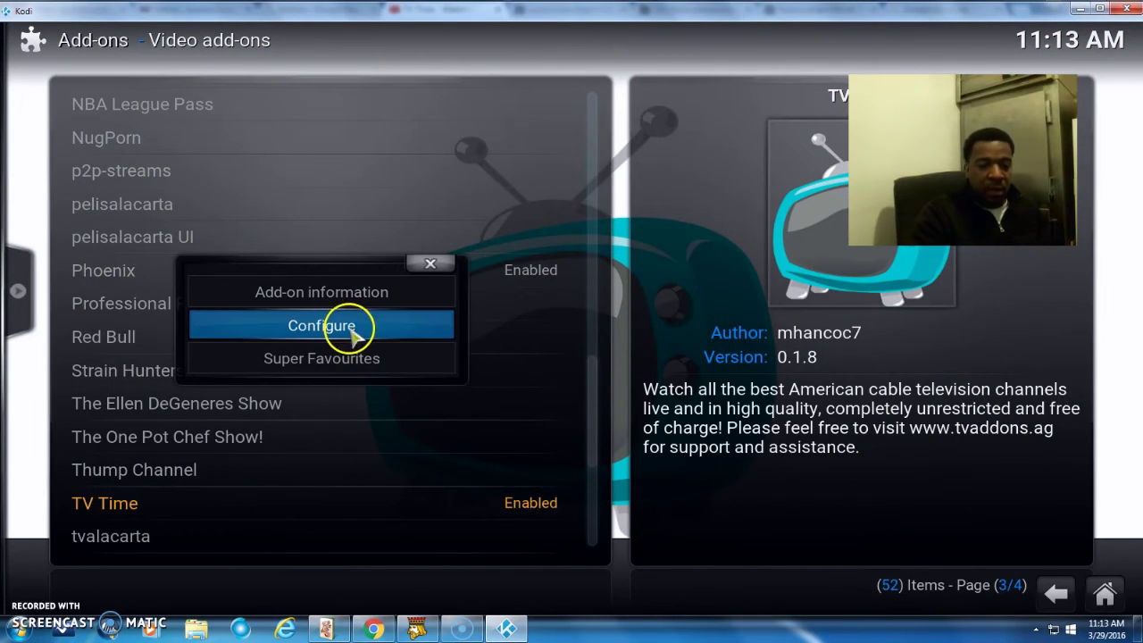
{"action": "left_click", "coordinate": [355, 335]}
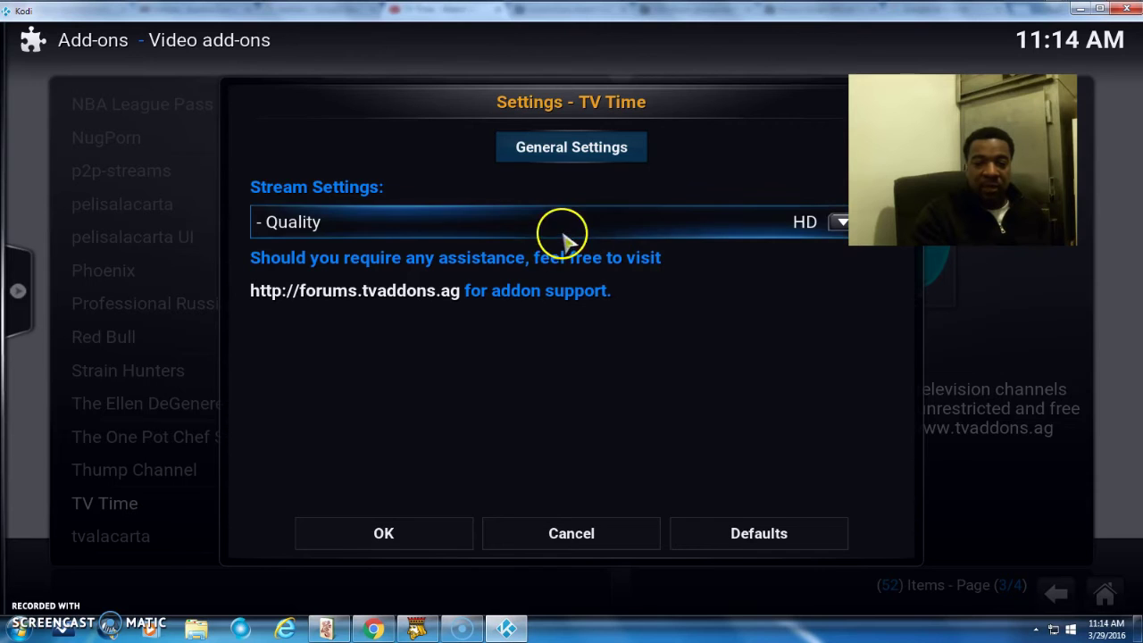
{"action": "left_click", "coordinate": [384, 536]}
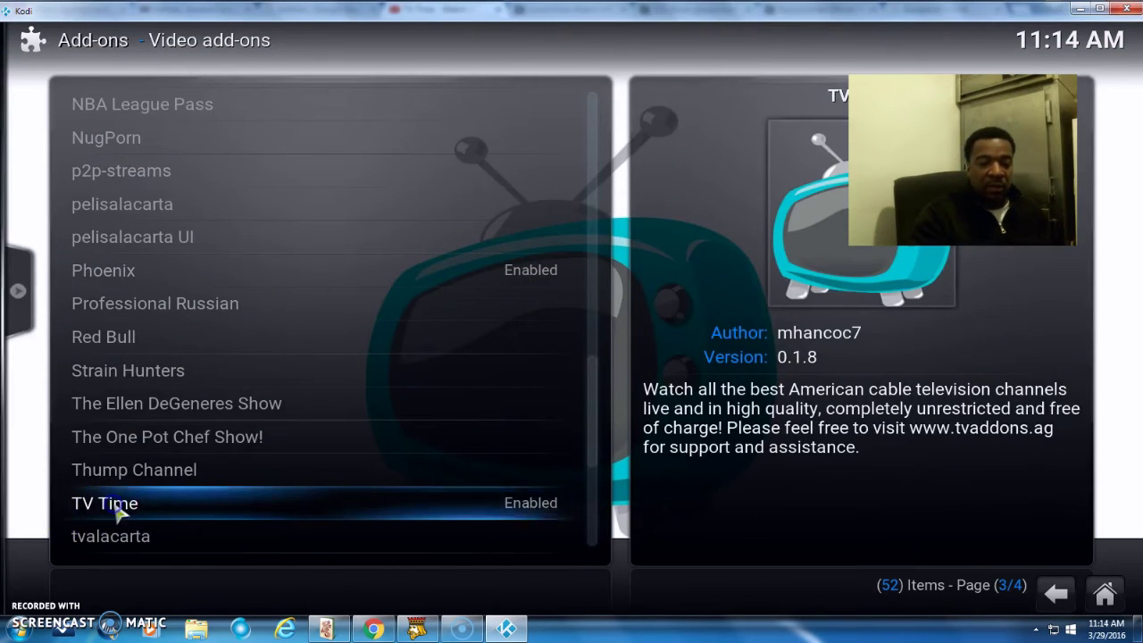
Open the TV Time add-on from the repository's video add-ons and go to the start of its channel list
{"action": "left_click", "coordinate": [115, 505]}
{"action": "left_click", "coordinate": [316, 439]}
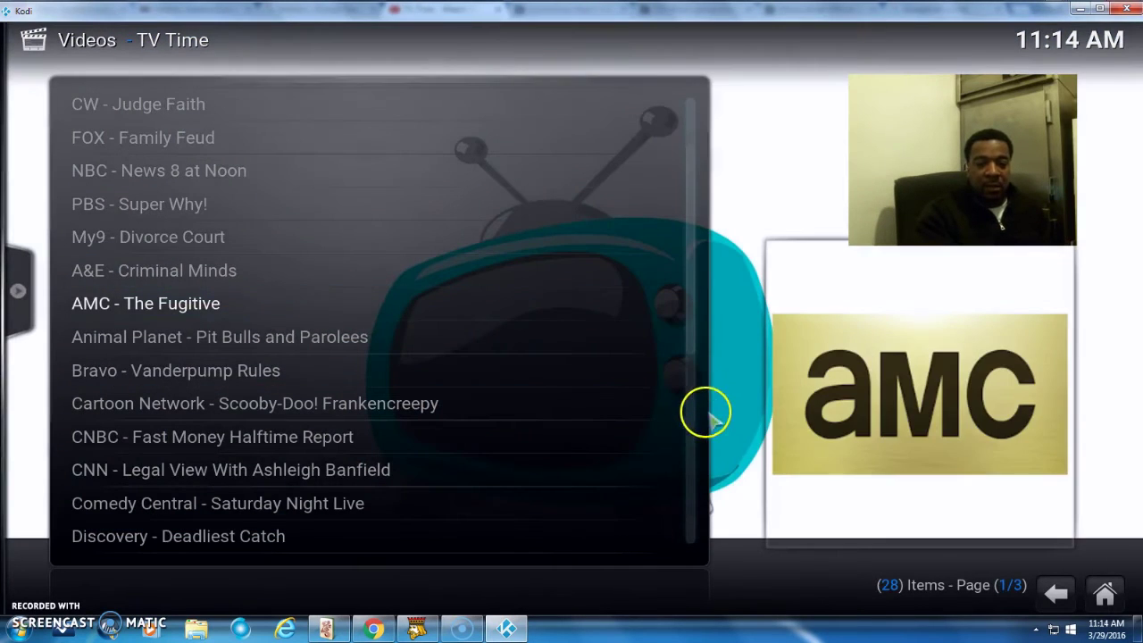
{"action": "scroll", "coordinate": [688, 215], "scroll_direction": "up", "scroll_amount": 3}
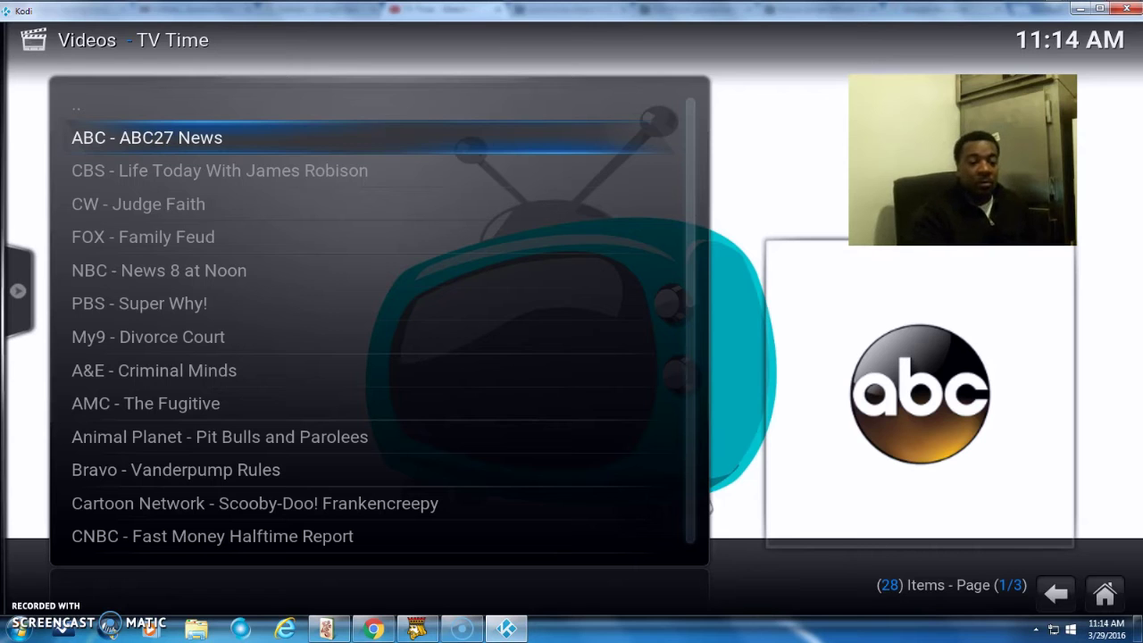
Play the ABC - ABC27 News channel to test the live stream, and stop playback
{"action": "left_click", "coordinate": [141, 152]}
{"action": "left_click", "coordinate": [141, 152]}
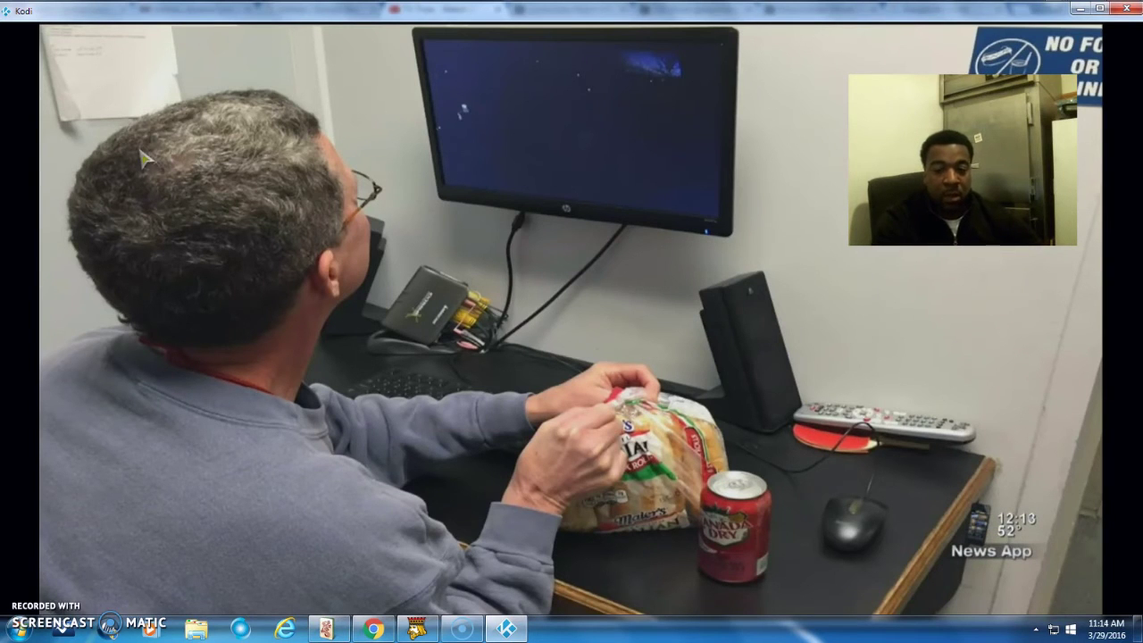
{"action": "mouse_move", "coordinate": [143, 159]}
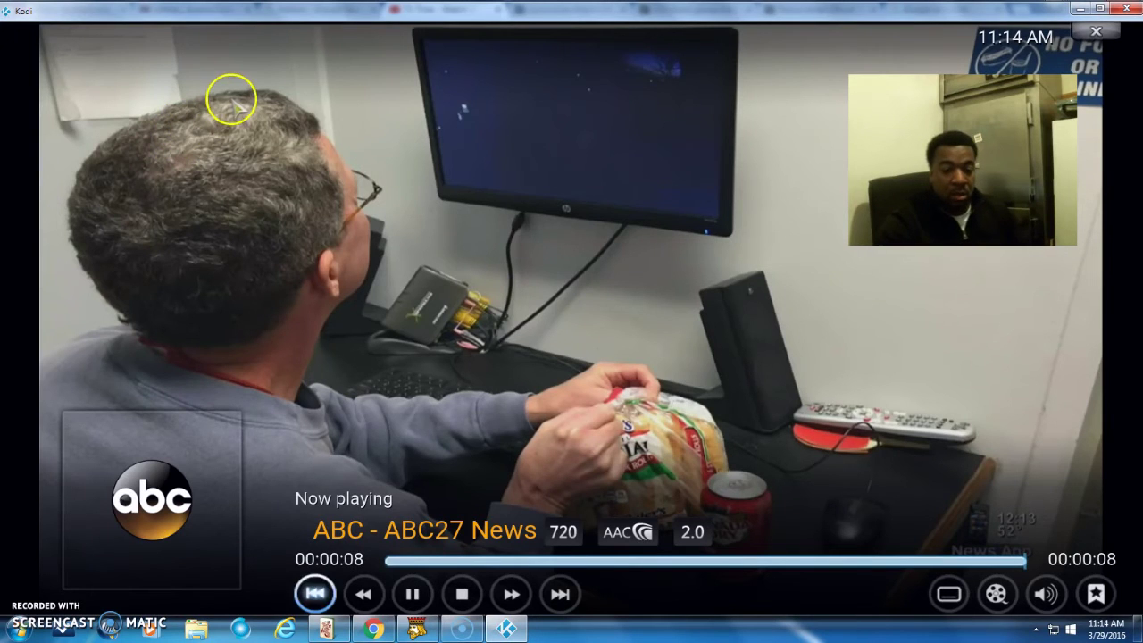
{"action": "left_click", "coordinate": [461, 595]}
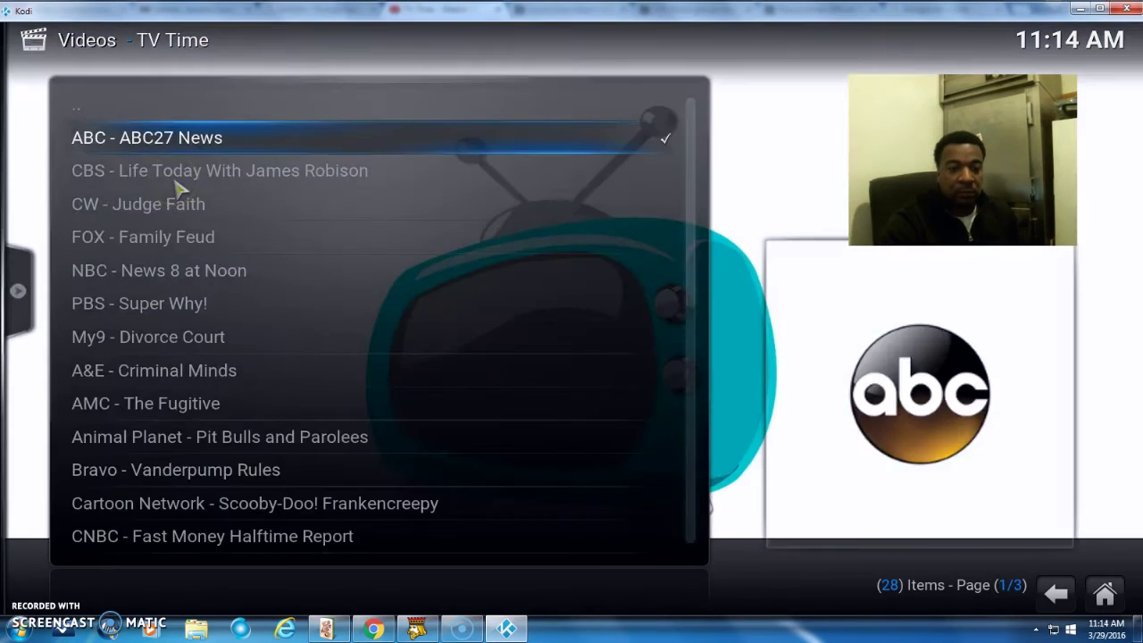
Find the SPIKE TV - Ink Master channel, play its live stream and stop playback
{"action": "scroll", "coordinate": [178, 184], "scroll_direction": "down", "scroll_amount": 9}
{"action": "scroll", "coordinate": [179, 185], "scroll_direction": "down", "scroll_amount": 8}
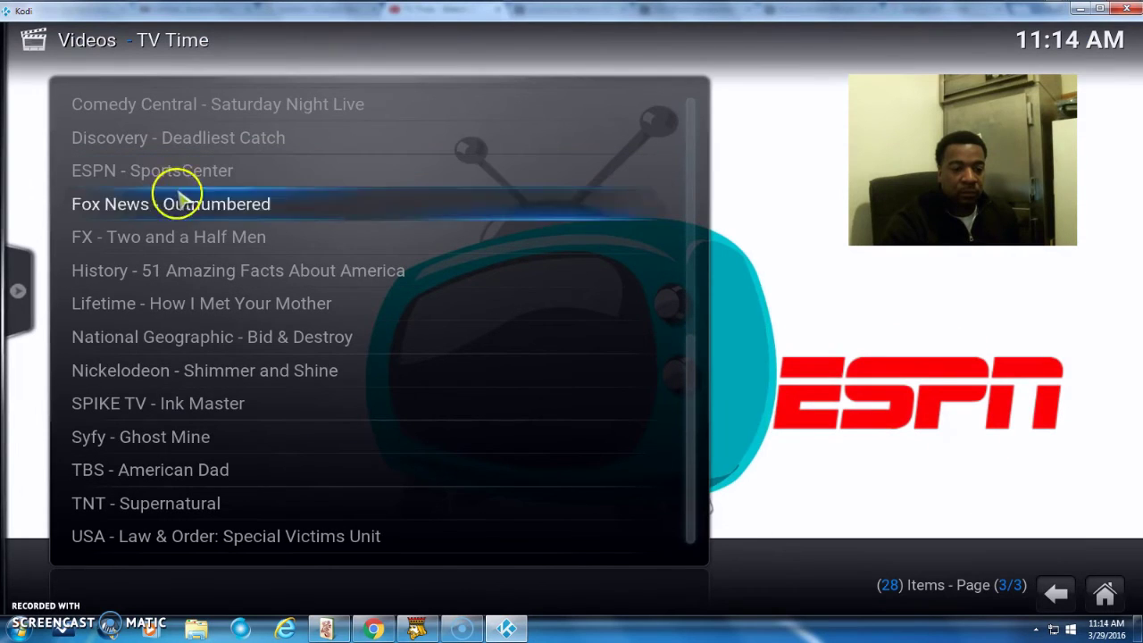
{"action": "left_click", "coordinate": [217, 404]}
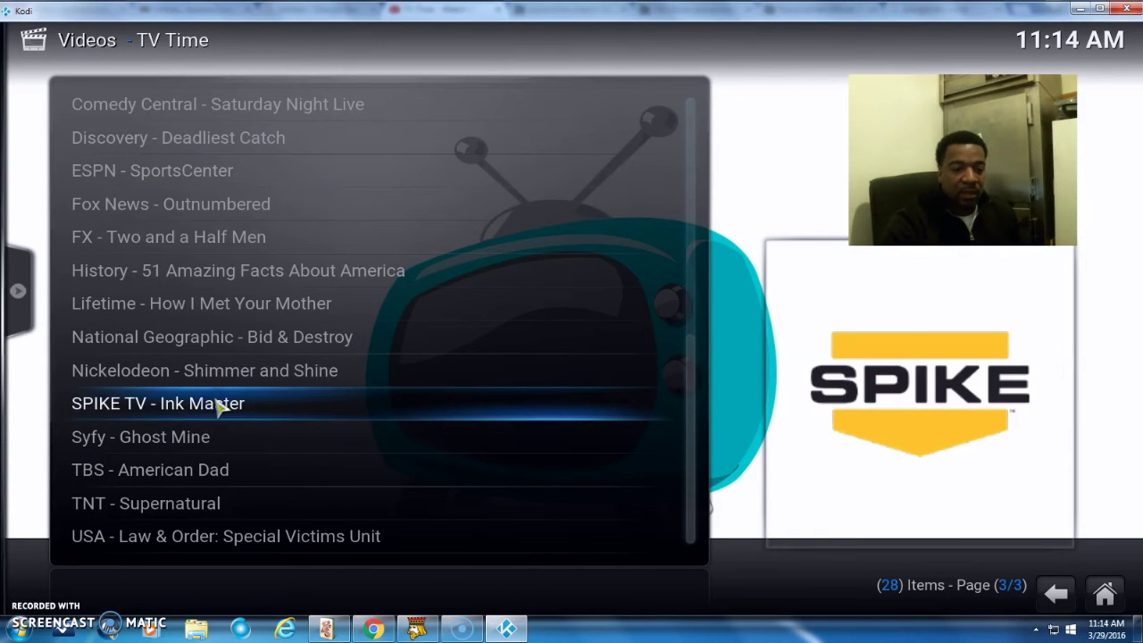
{"action": "left_click", "coordinate": [183, 413]}
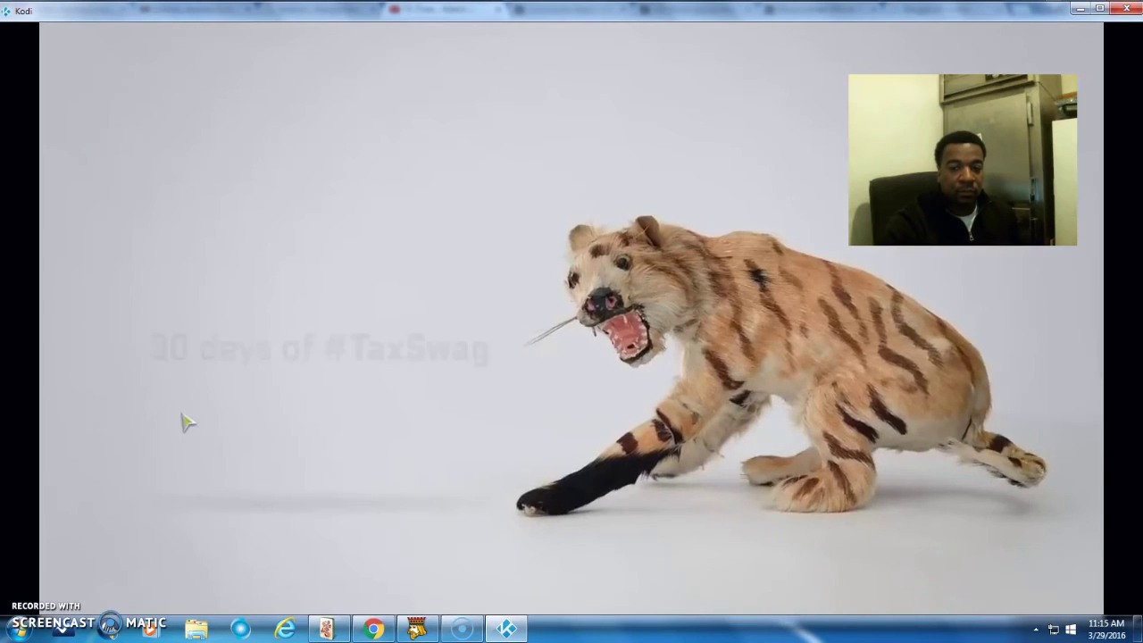
{"action": "mouse_move", "coordinate": [475, 319]}
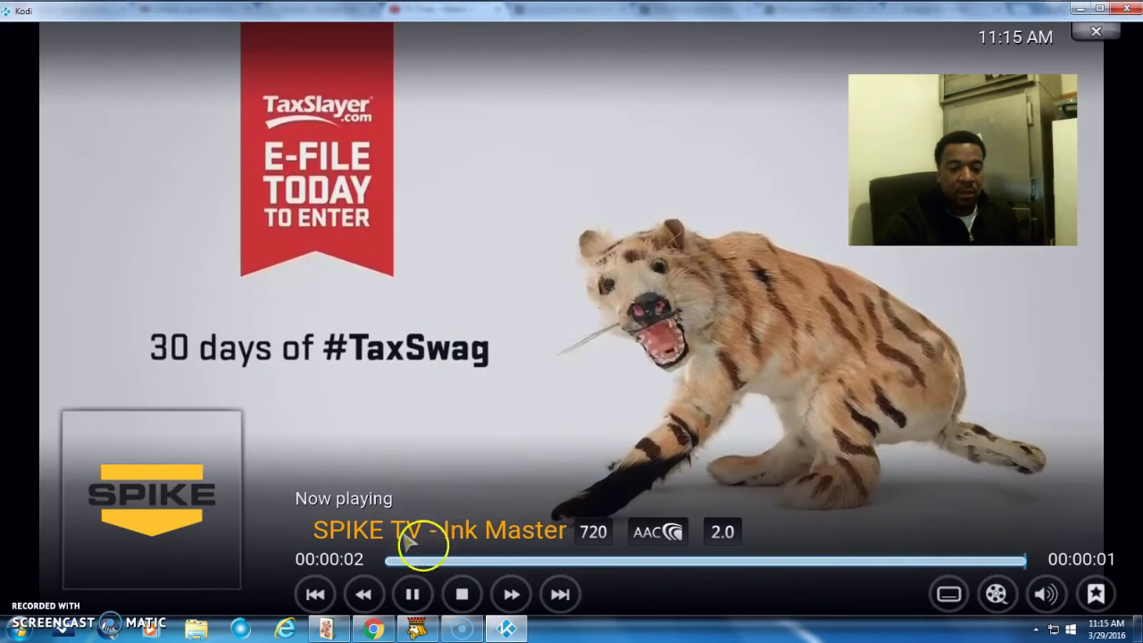
{"action": "left_click", "coordinate": [461, 594]}
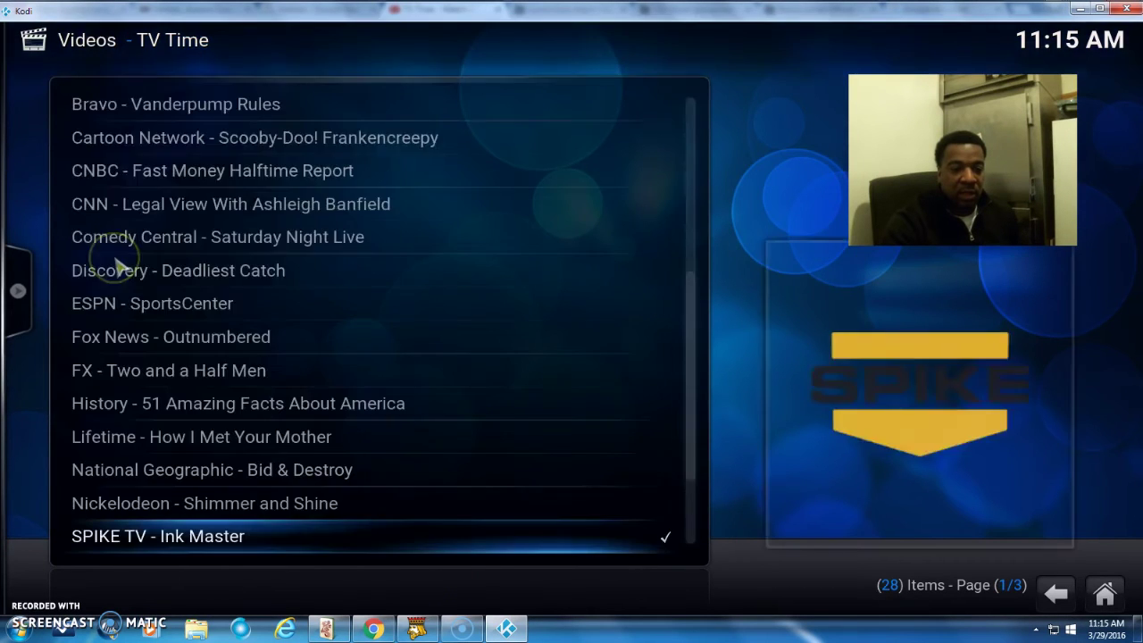
Play the USA - Law & Order: Special Victims Unit channel at the end of the list and stop playback
{"action": "scroll", "coordinate": [121, 272], "scroll_direction": "down", "scroll_amount": 4}
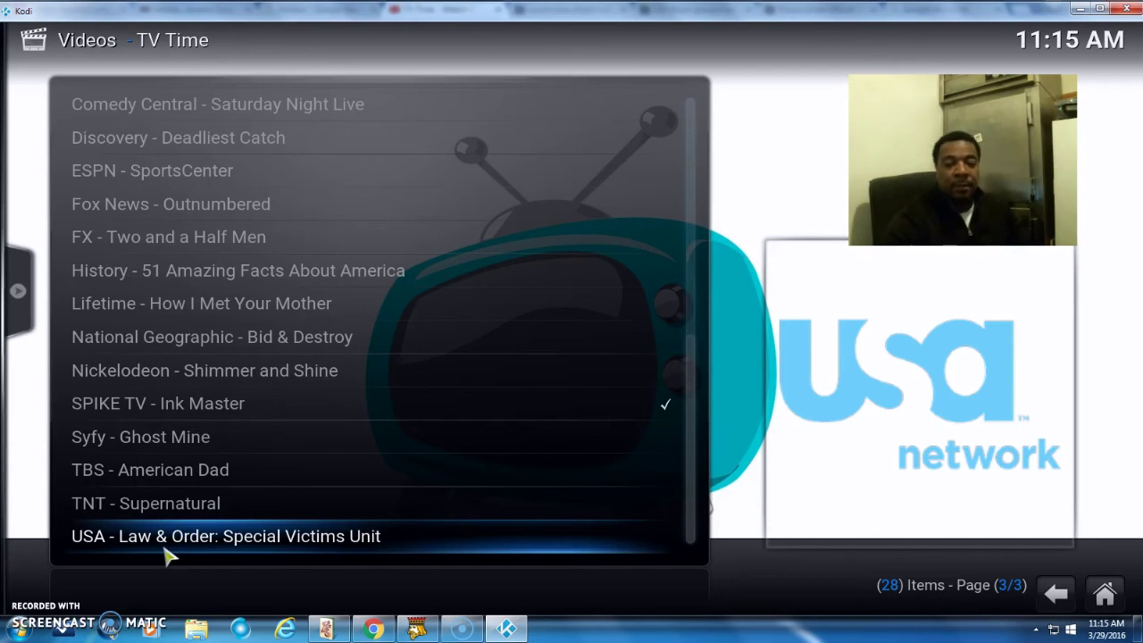
{"action": "left_click", "coordinate": [256, 527]}
{"action": "right_click", "coordinate": [342, 537]}
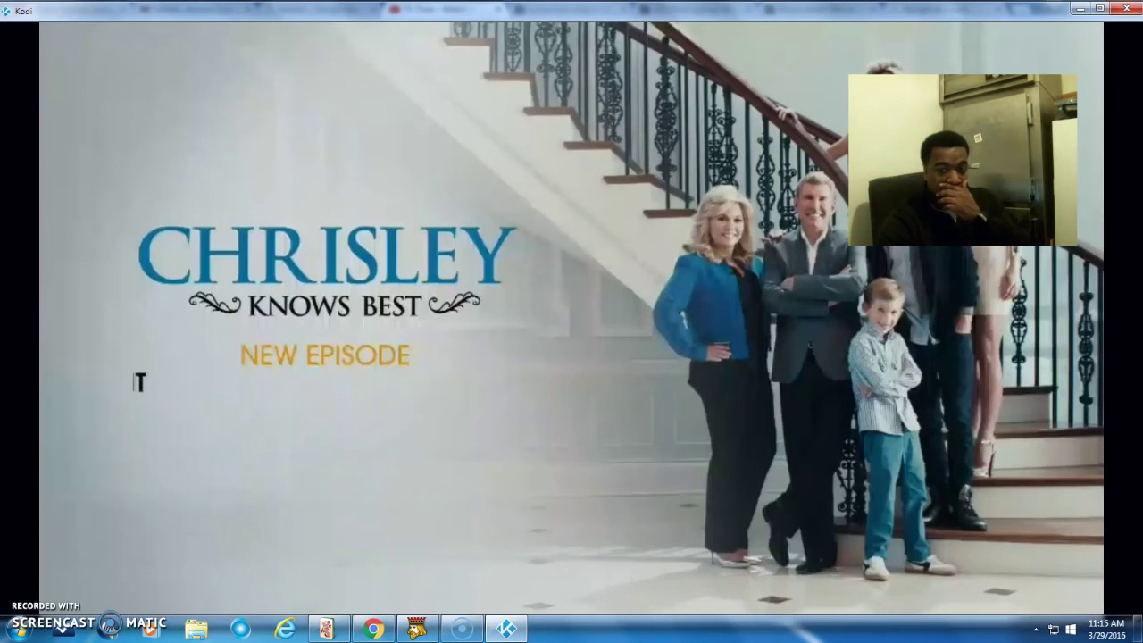
{"action": "mouse_move", "coordinate": [513, 406]}
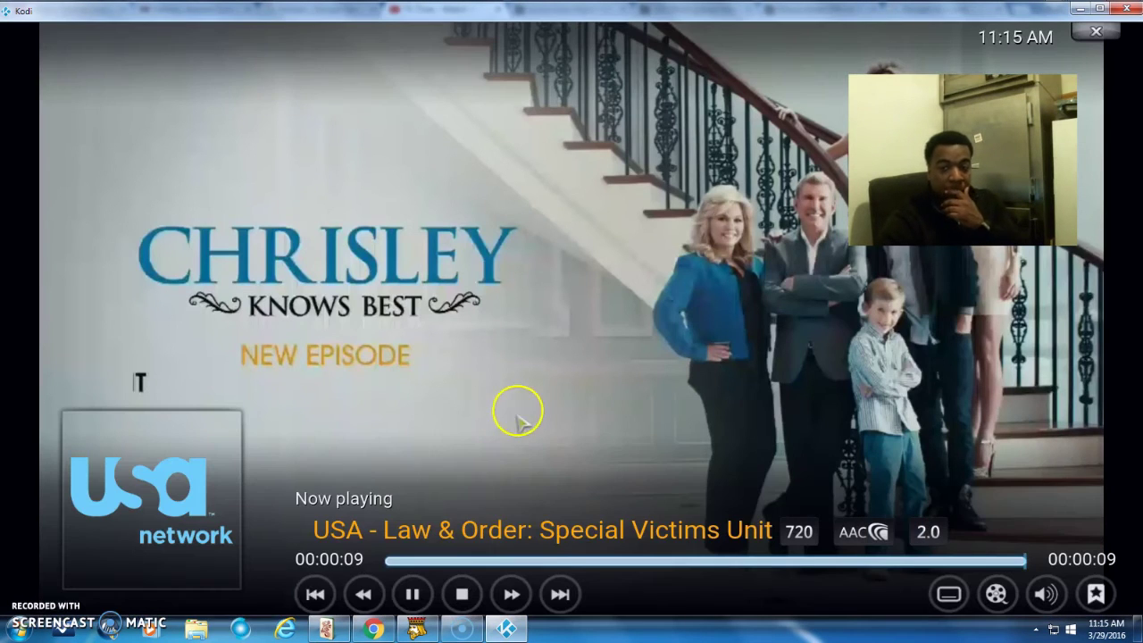
{"action": "left_click", "coordinate": [460, 590]}
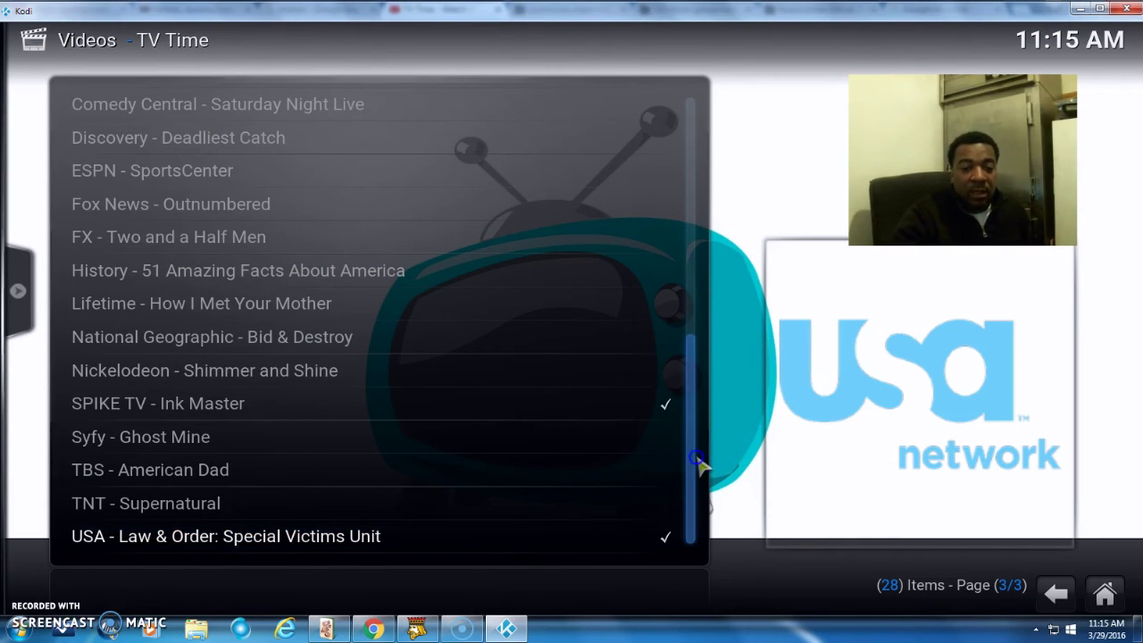
Play the Cartoon Network - Scooby-Doo! Frankencreepy channel, stop playback and return to the channel list
{"action": "left_click_drag", "start_coordinate": [703, 466], "coordinate": [689, 158]}
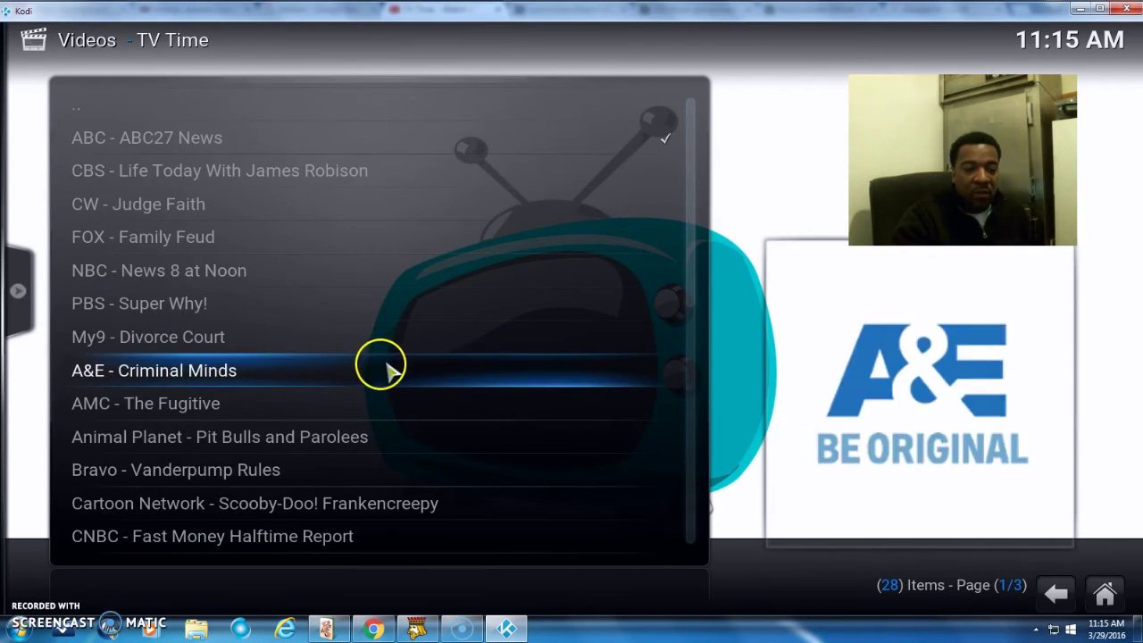
{"action": "scroll", "coordinate": [370, 415], "scroll_direction": "down", "scroll_amount": 3}
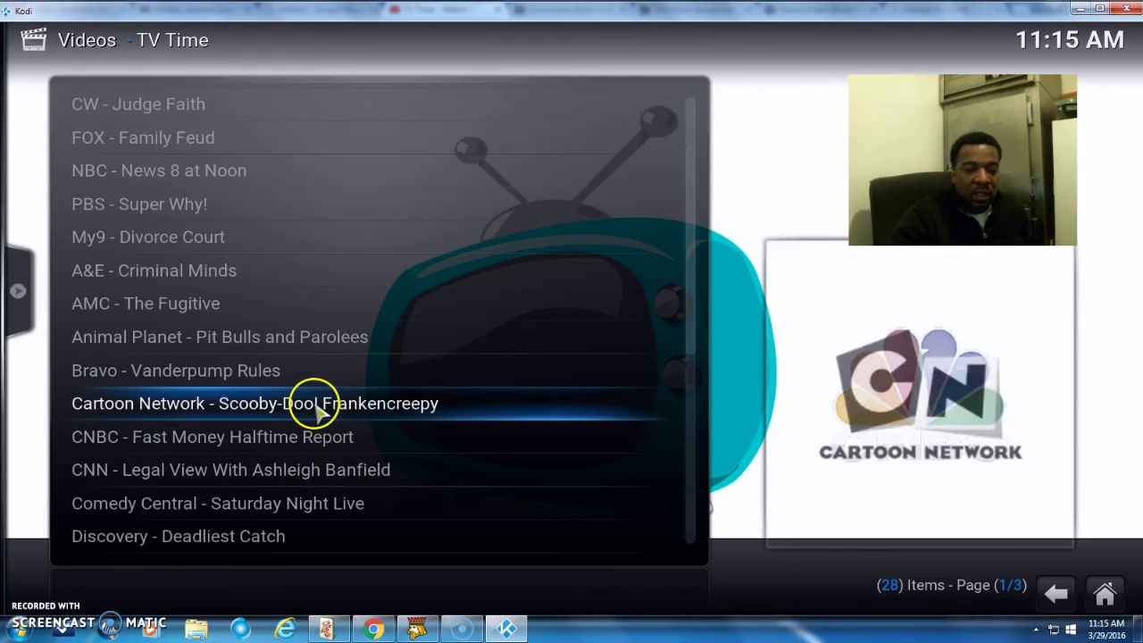
{"action": "left_click", "coordinate": [317, 404]}
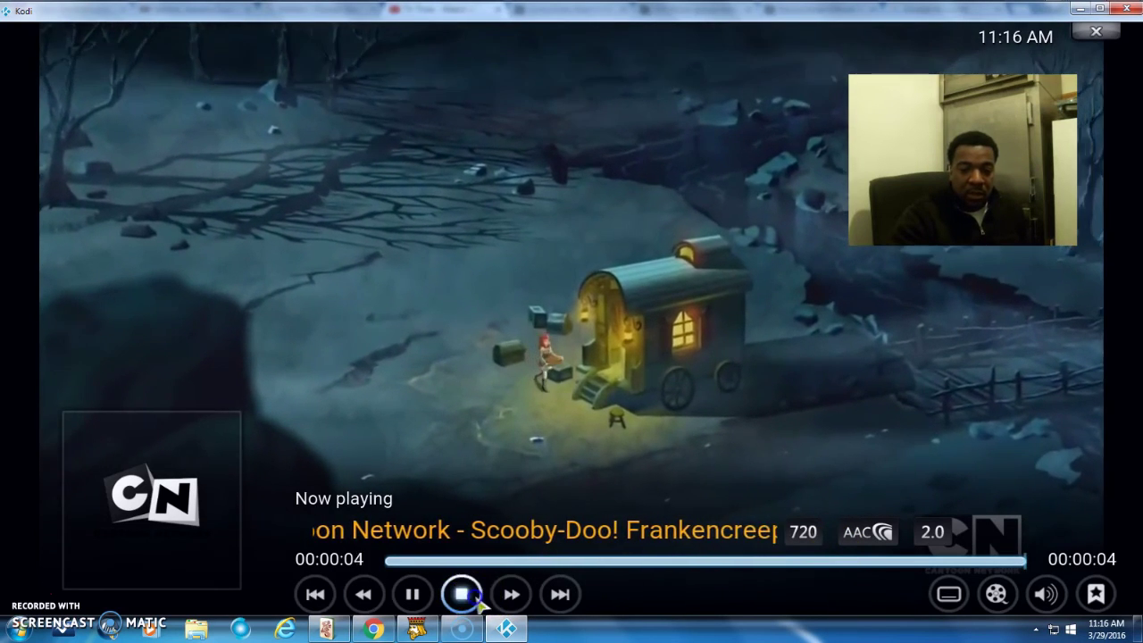
{"action": "left_click", "coordinate": [460, 594]}
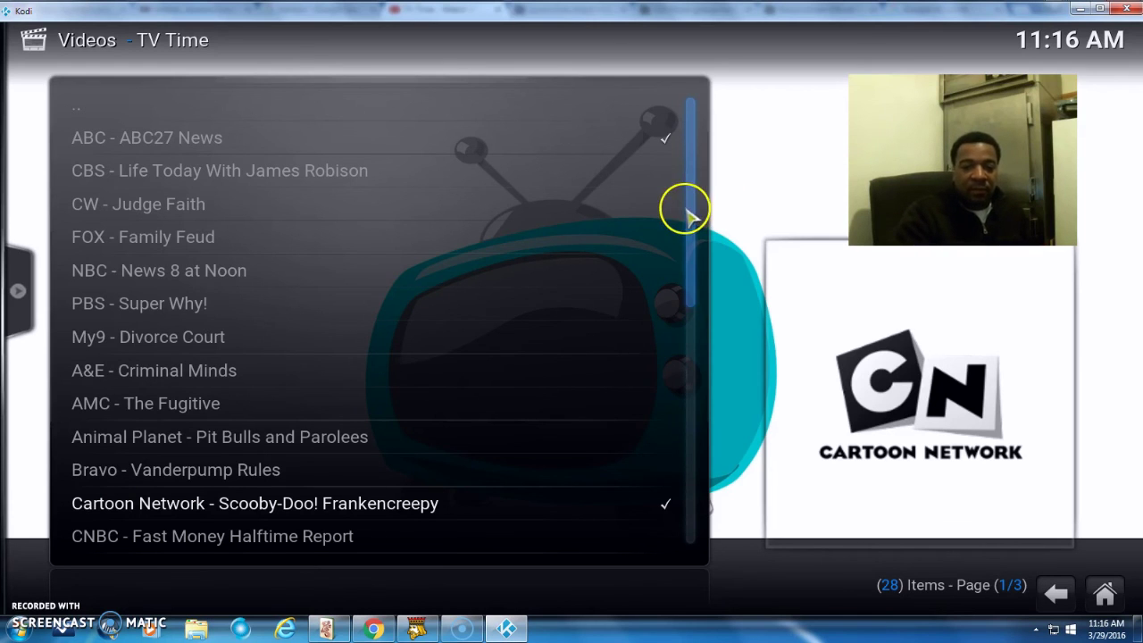
{"action": "left_click_drag", "start_coordinate": [702, 225], "coordinate": [699, 280]}
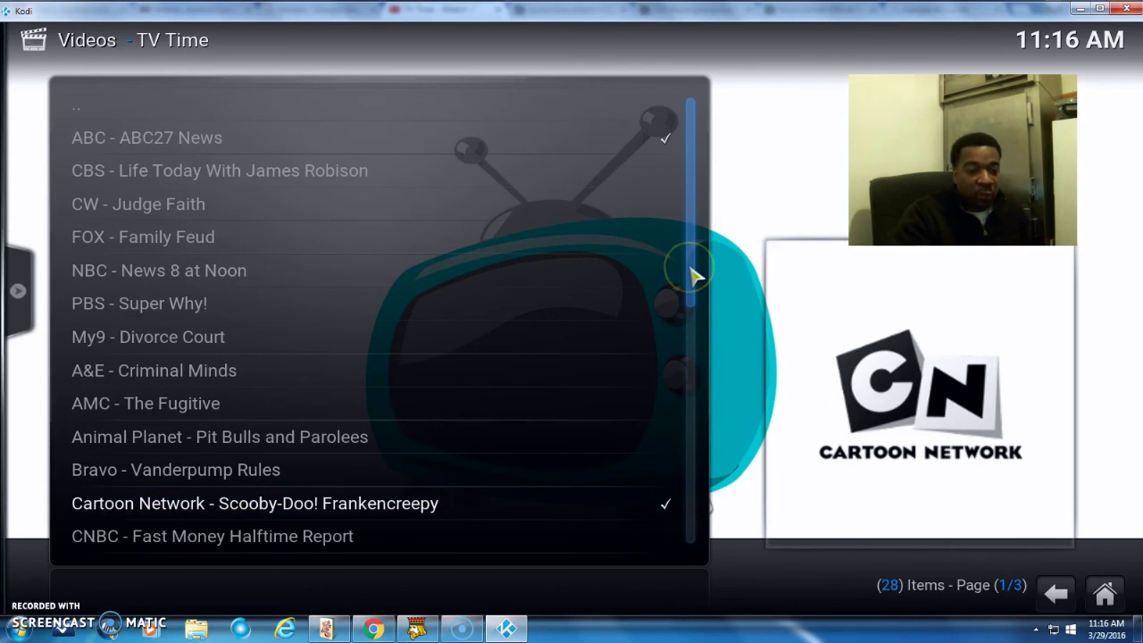